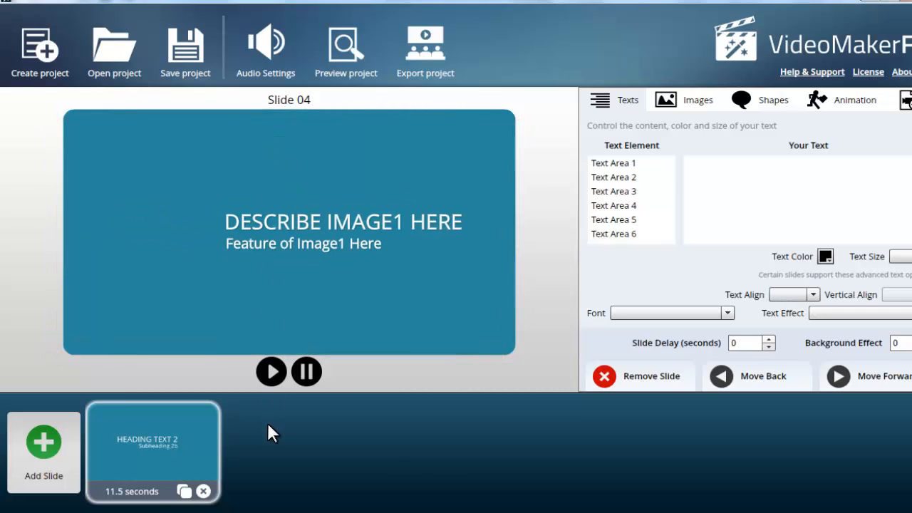
- Shorten the slide's Text Area 1 content to "DESCRIBE"
{"action": "left_click", "coordinate": [613, 163]}
{"action": "left_click_drag", "start_coordinate": [803, 163], "coordinate": [686, 163]}
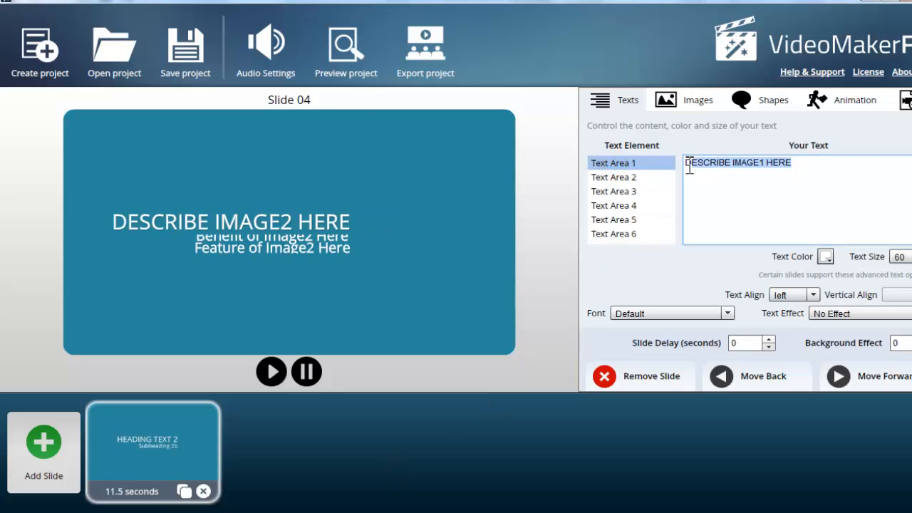
{"action": "left_click", "coordinate": [731, 163], "text": "shift"}
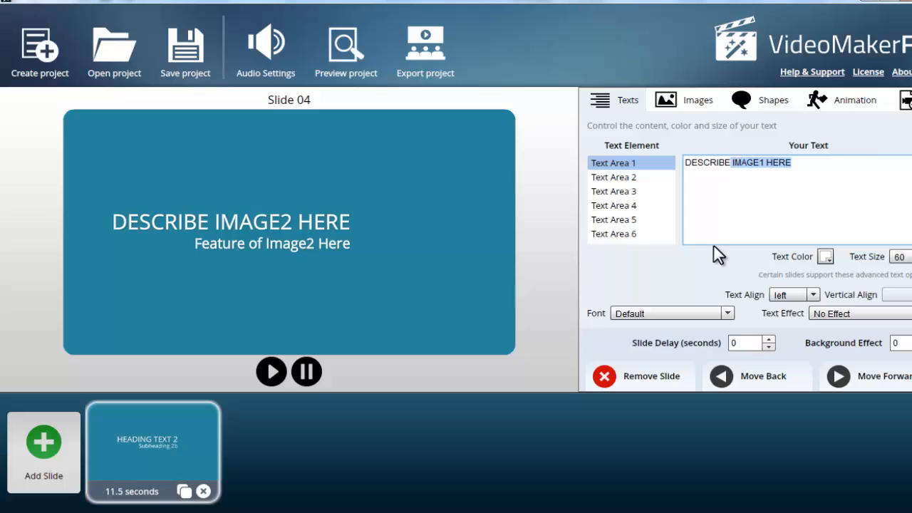
{"action": "key", "text": "BackSpace"}
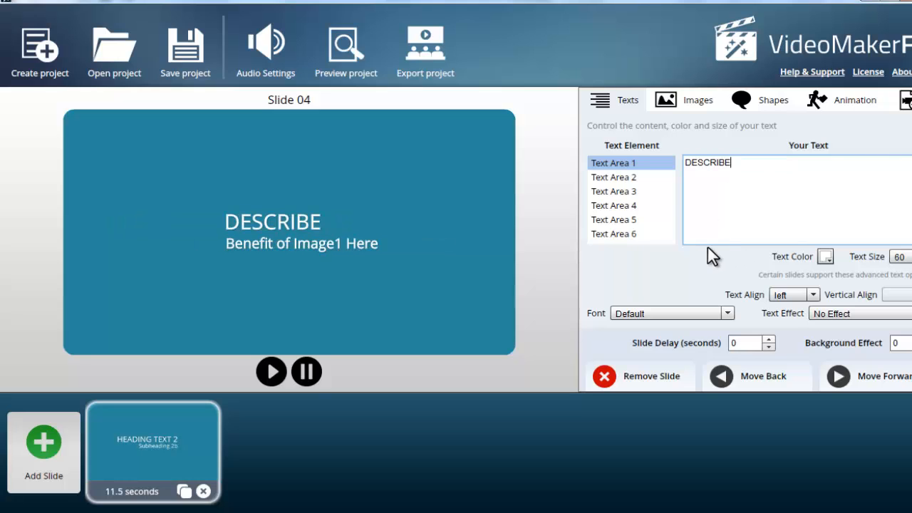
- Shorten Text Area 2 to "Benefit of Image", play and pause the slide preview, and select Text Area 3
{"action": "left_click", "coordinate": [627, 177]}
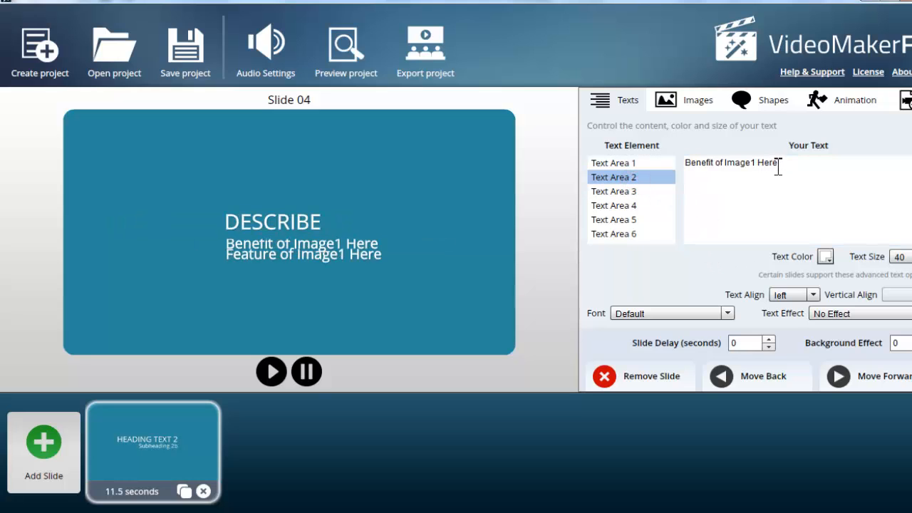
{"action": "left_click_drag", "start_coordinate": [778, 163], "coordinate": [754, 166]}
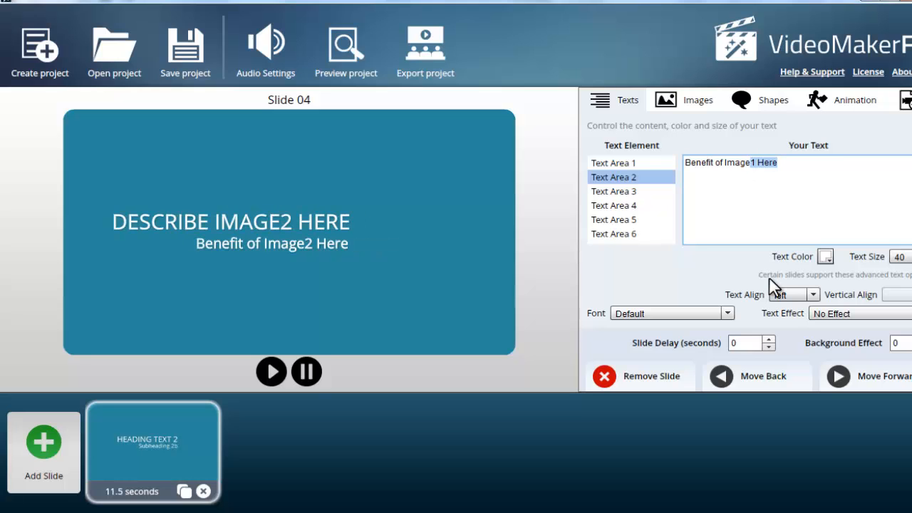
{"action": "key", "text": "BackSpace"}
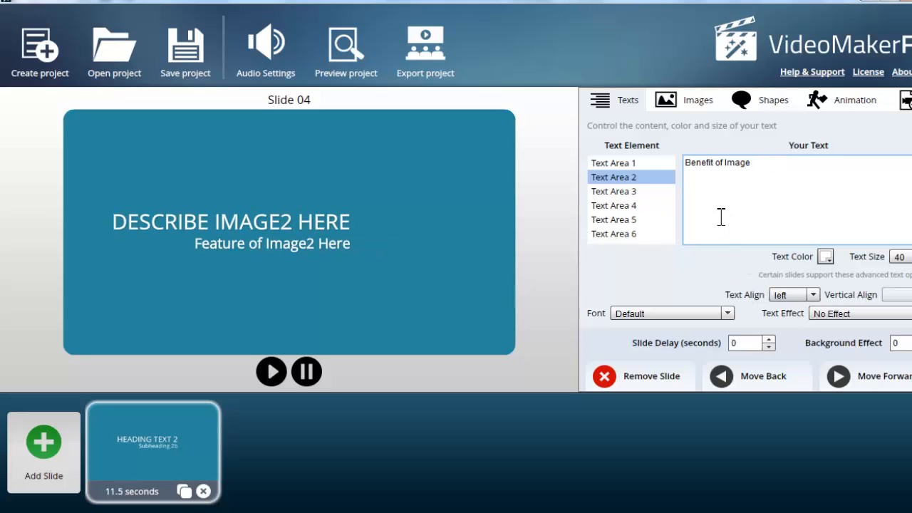
{"action": "left_click", "coordinate": [282, 363]}
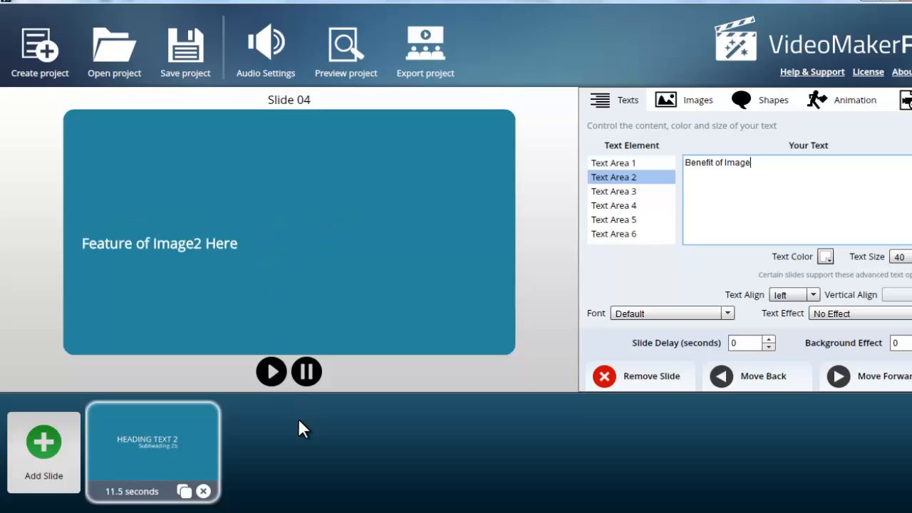
{"action": "left_click", "coordinate": [305, 372]}
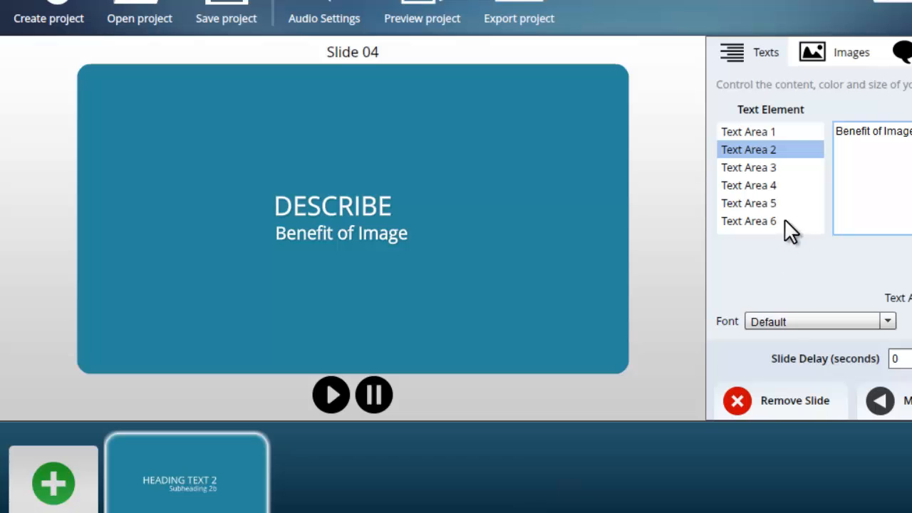
{"action": "left_click", "coordinate": [772, 169]}
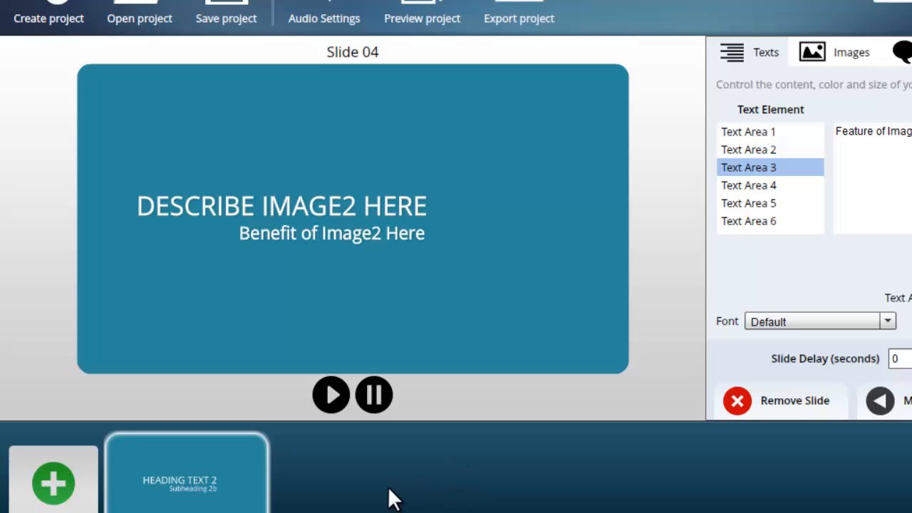
- Start adding a slide and preview the Large Text Box and Heading layout of the -ESSENTIALS - Articles or Text theme
{"action": "left_click", "coordinate": [54, 499]}
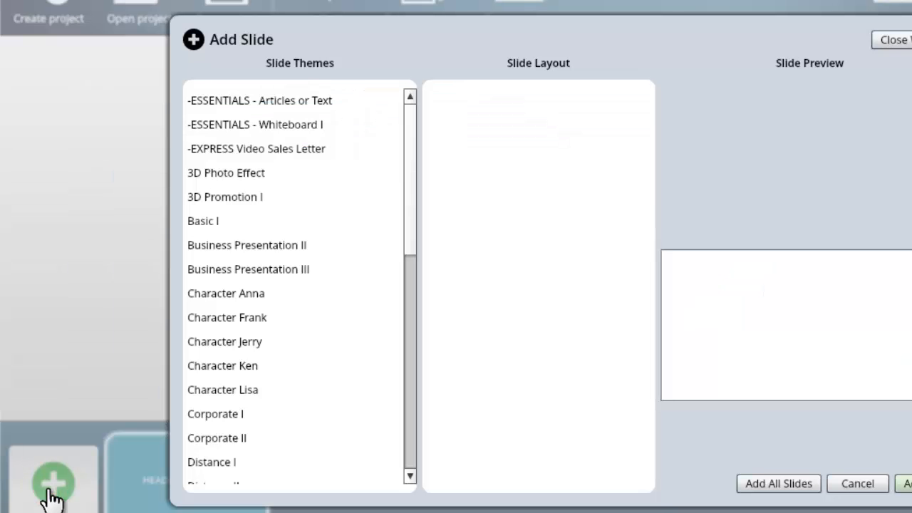
{"action": "left_click", "coordinate": [408, 138]}
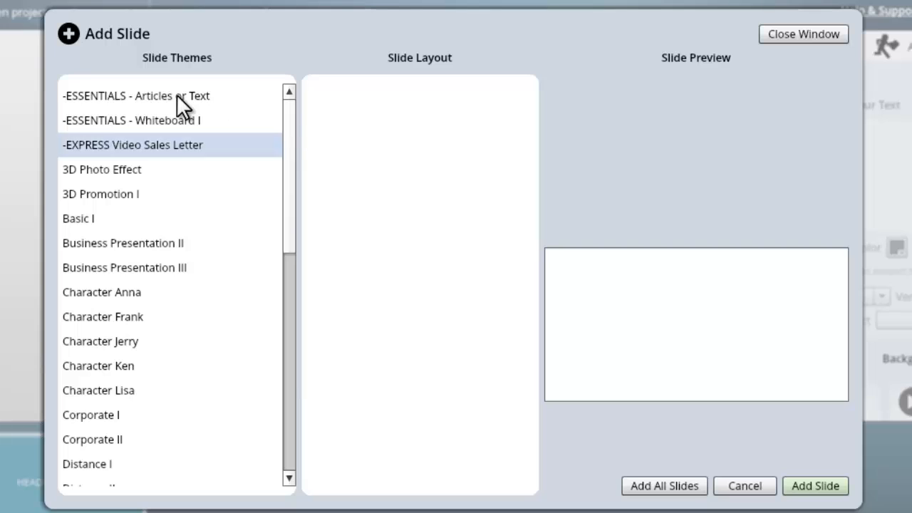
{"action": "left_click", "coordinate": [293, 100]}
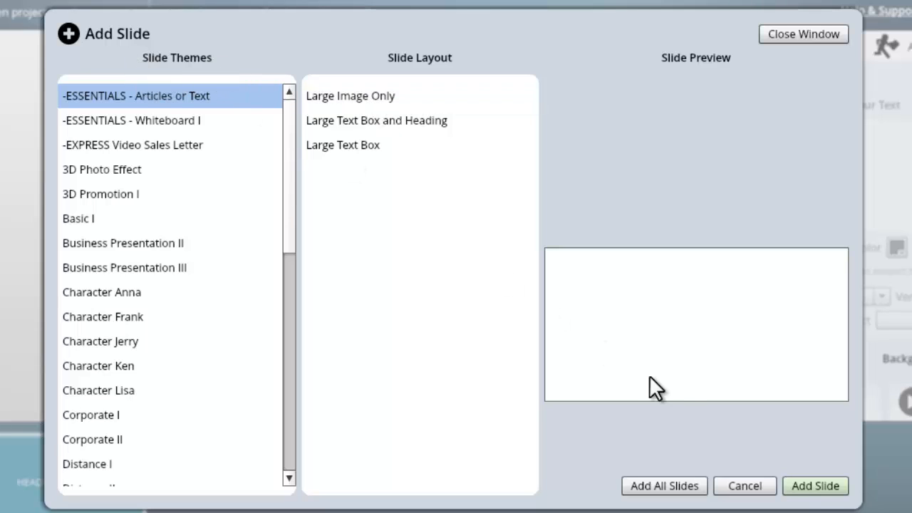
{"action": "left_click", "coordinate": [345, 101]}
{"action": "left_click", "coordinate": [349, 121]}
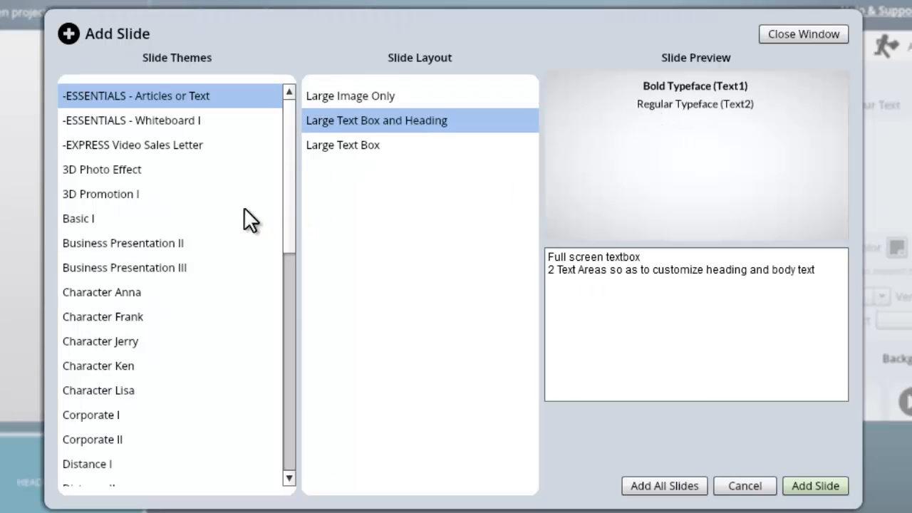
- Look through the -EXPRESS Video Sales Letter and -ESSENTIALS - Whiteboard I themes, previewing the Hand Drawing 10 SEC and 8 SEC layouts
{"action": "left_click", "coordinate": [153, 146]}
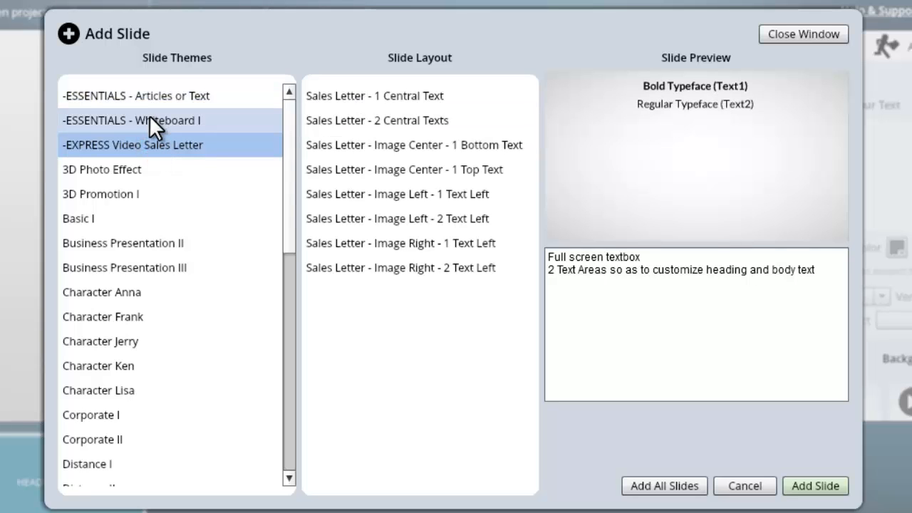
{"action": "left_click", "coordinate": [149, 117]}
{"action": "left_click", "coordinate": [375, 104]}
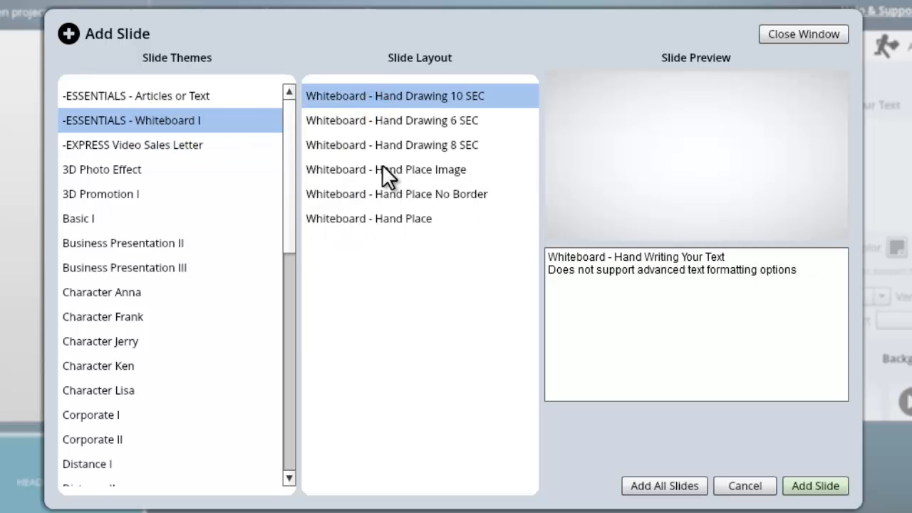
{"action": "left_click", "coordinate": [453, 152]}
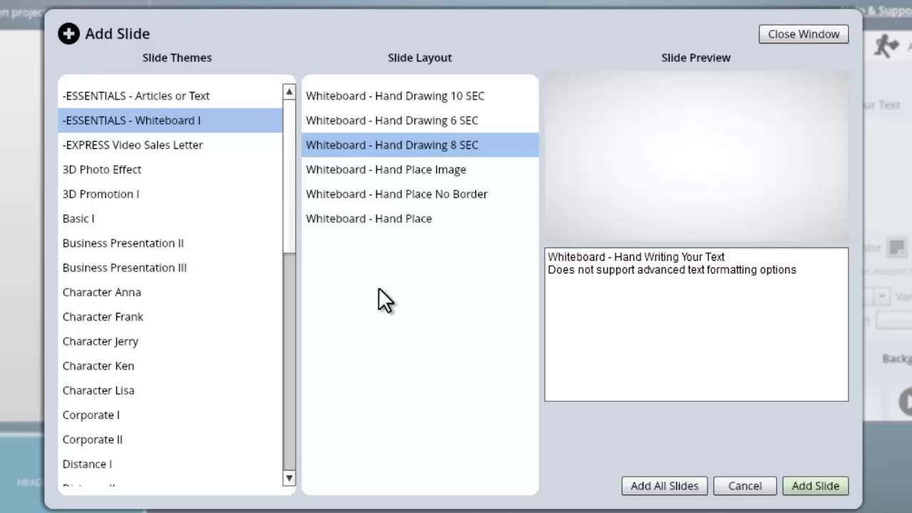
- Preview the Character Anna - Slide 1 layout and leave the slide selection without adding anything
{"action": "left_click", "coordinate": [142, 298]}
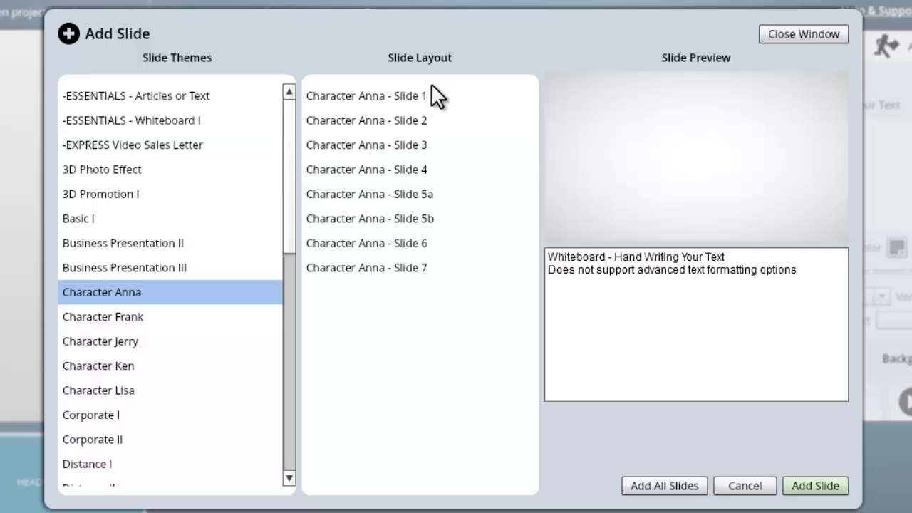
{"action": "left_click", "coordinate": [427, 95]}
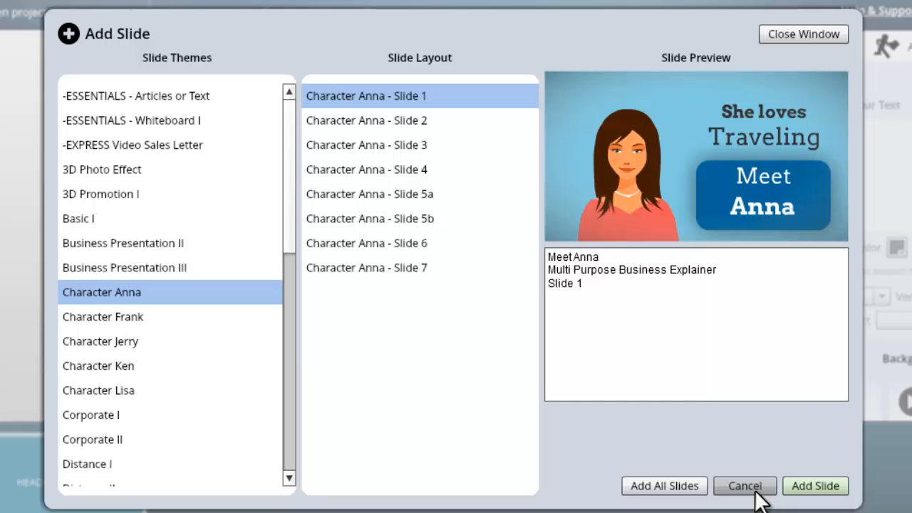
{"action": "left_click", "coordinate": [753, 488]}
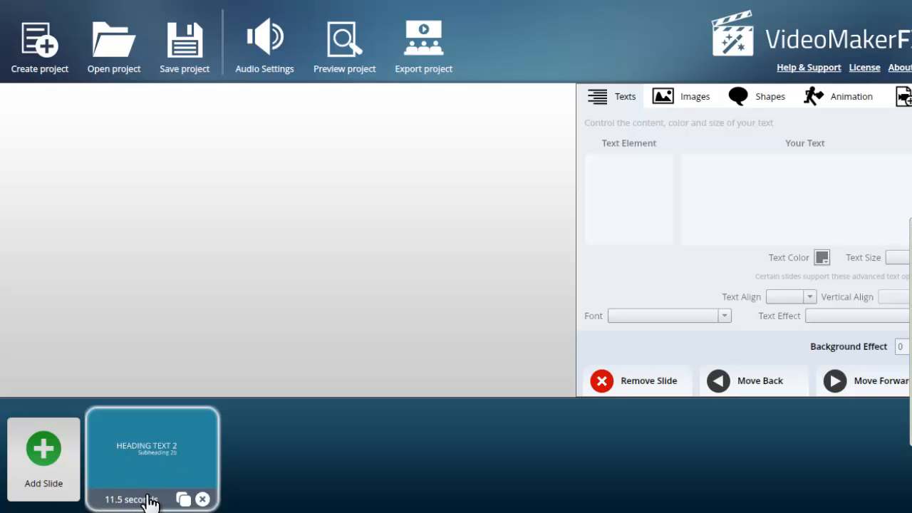
- Select the existing slide, try a slide delay of 1 second, and reset it to 0
{"action": "left_click", "coordinate": [160, 457]}
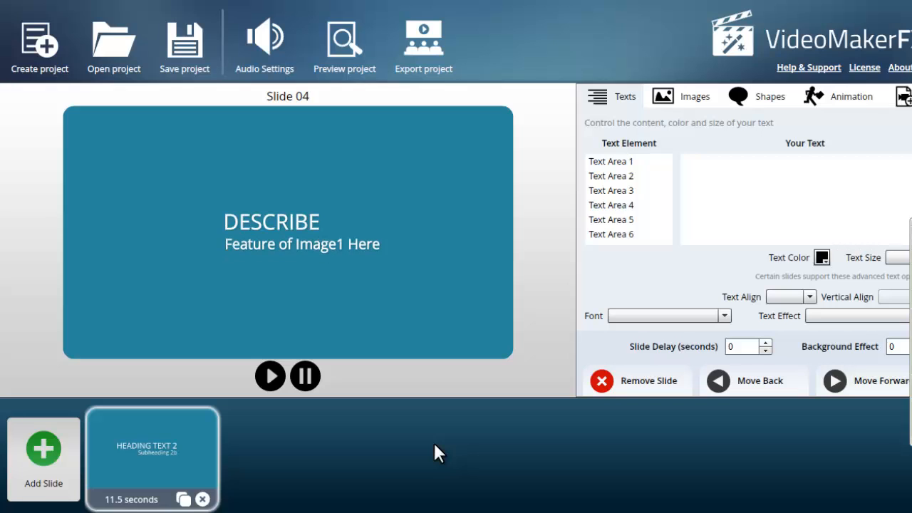
{"action": "left_click", "coordinate": [767, 342]}
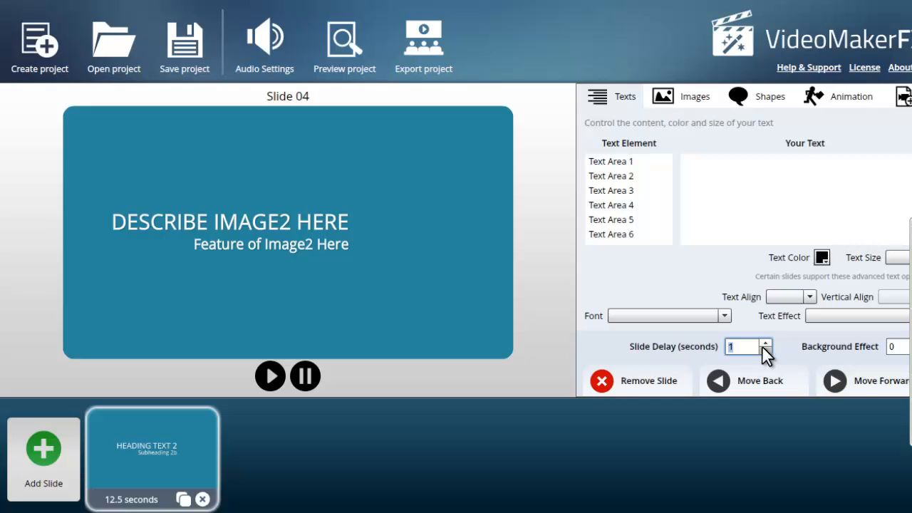
{"action": "left_click", "coordinate": [763, 348]}
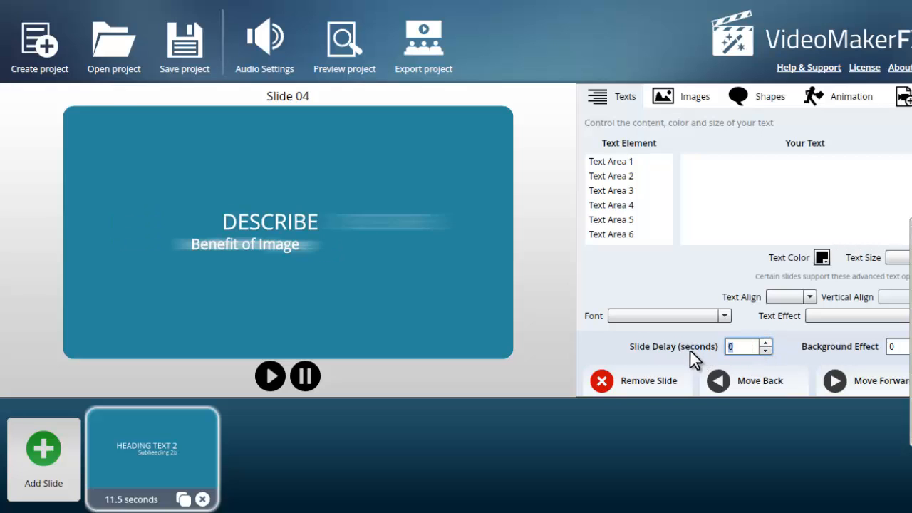
- Pause and replay the slide's animation in the preview to examine the timing of its texts
{"action": "left_click", "coordinate": [306, 376]}
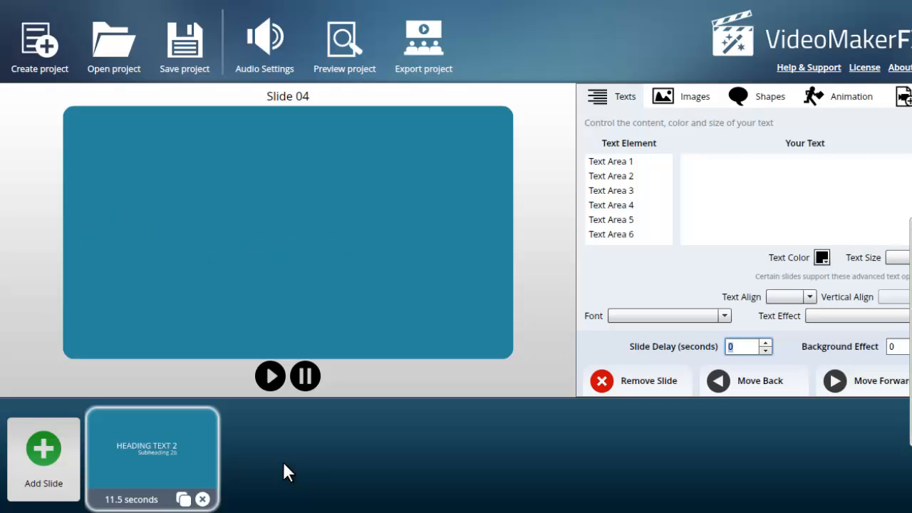
{"action": "left_click", "coordinate": [273, 385]}
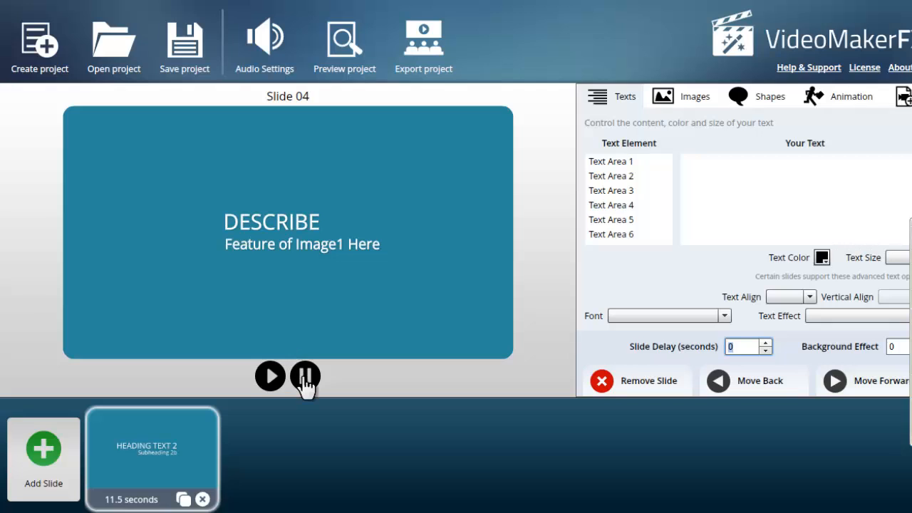
{"action": "left_click", "coordinate": [303, 379]}
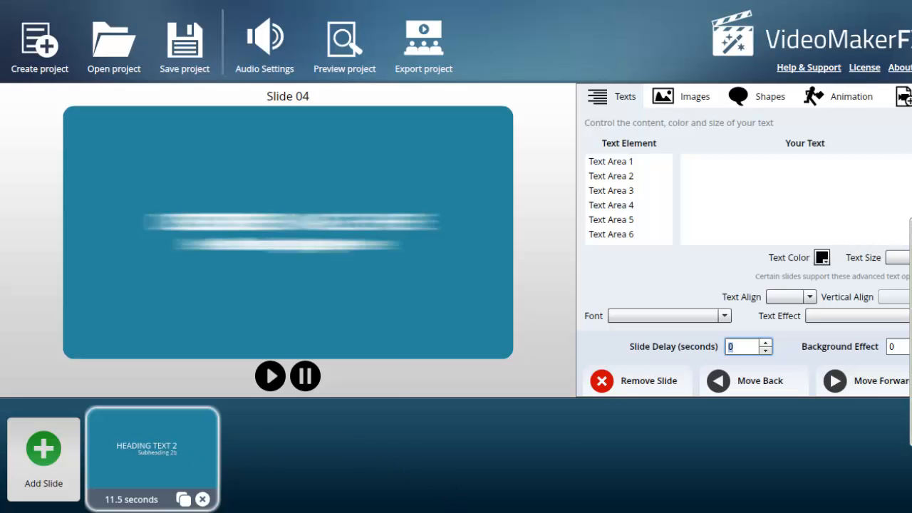
{"action": "mouse_move", "coordinate": [394, 408]}
{"action": "mouse_move", "coordinate": [380, 512]}
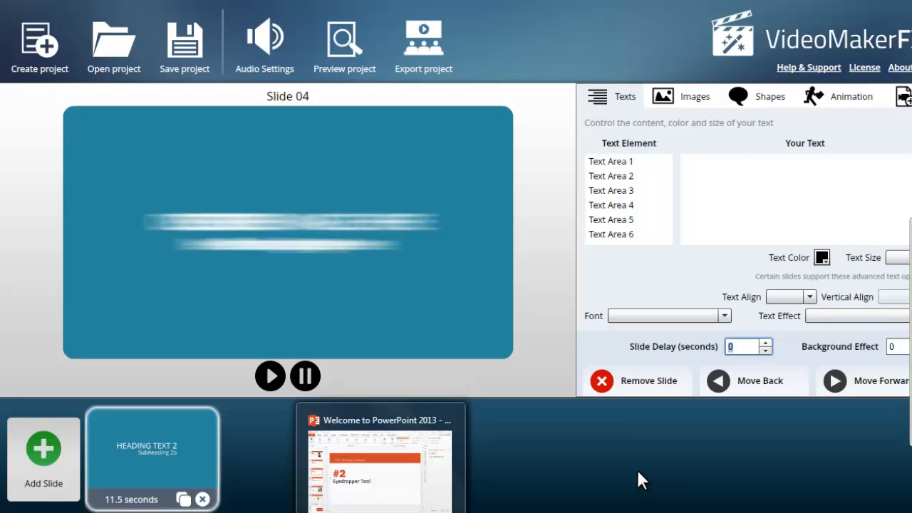
{"action": "left_click", "coordinate": [268, 374]}
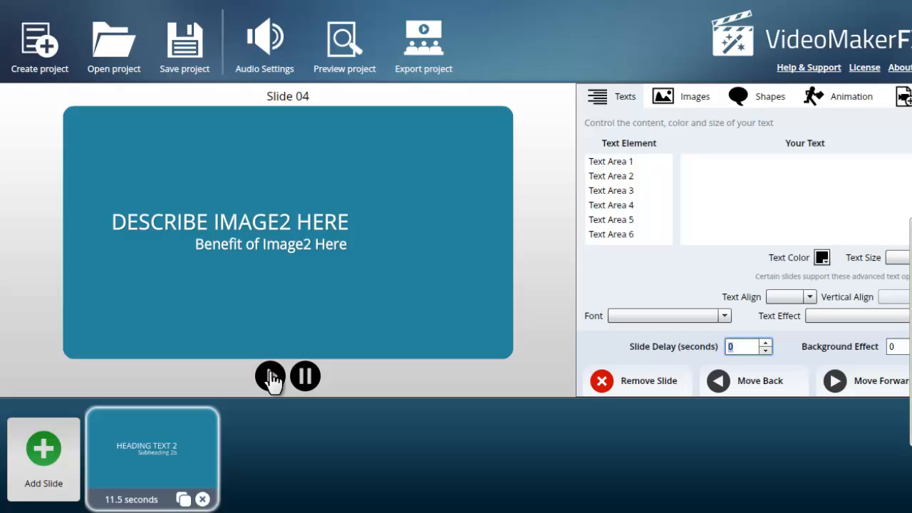
- Delete the only slide in the project and add all slides of the Character Anna theme
{"action": "left_click", "coordinate": [202, 499]}
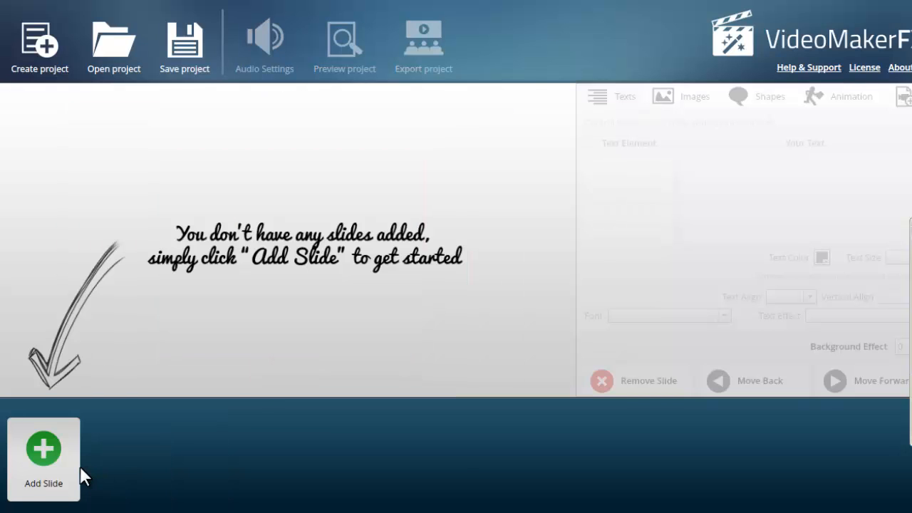
{"action": "left_click", "coordinate": [41, 474]}
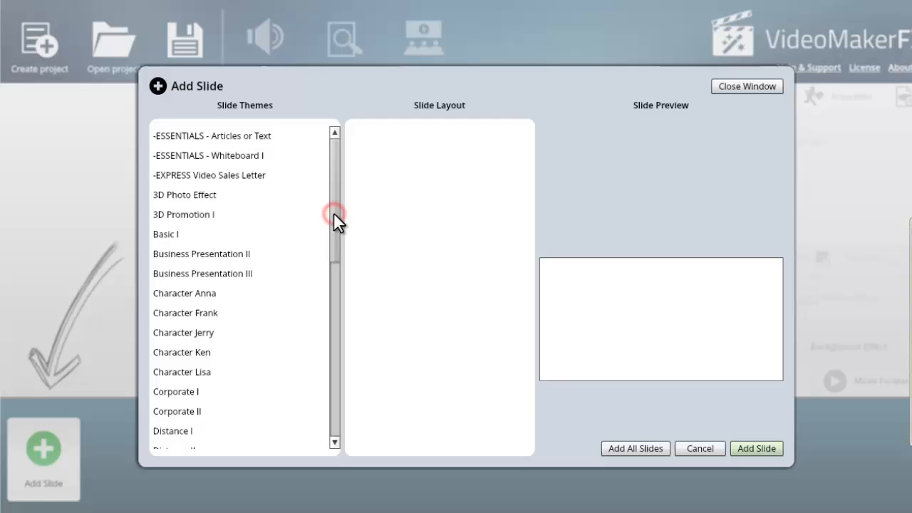
{"action": "left_click", "coordinate": [202, 295]}
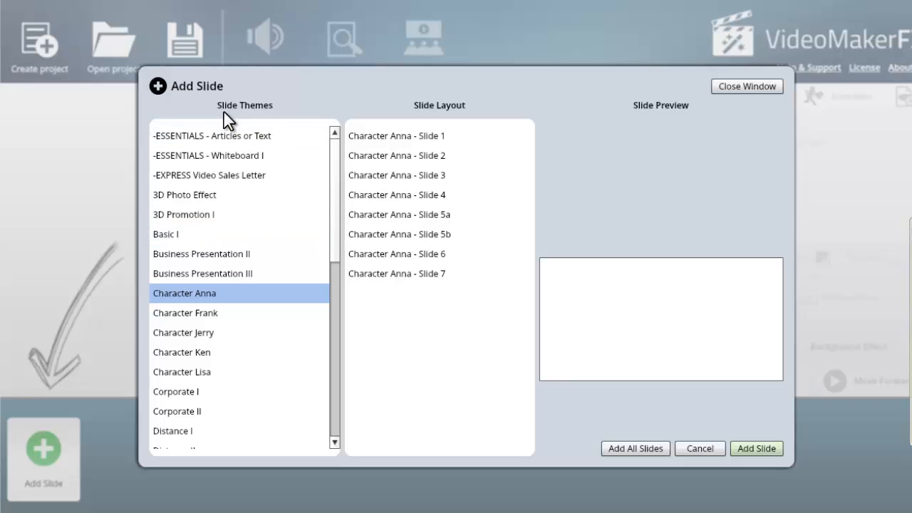
{"action": "left_click", "coordinate": [655, 448]}
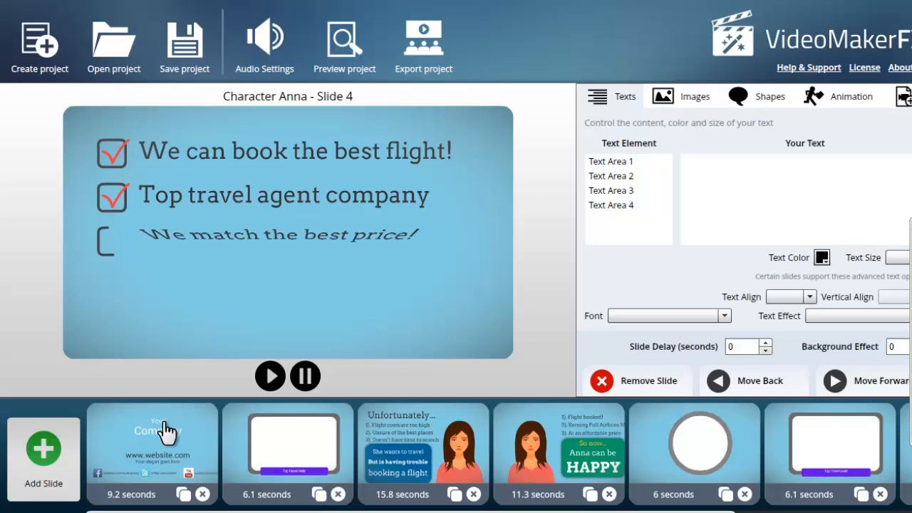
- View Character Anna - Slide 7, open Slide 5b, and inspect its editable text and image elements, including Background Image
{"action": "left_click", "coordinate": [163, 445]}
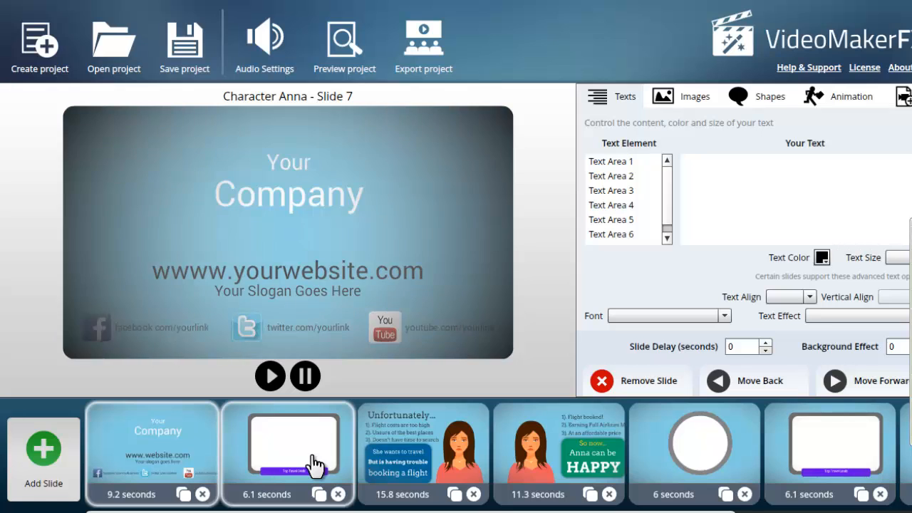
{"action": "left_click", "coordinate": [314, 466]}
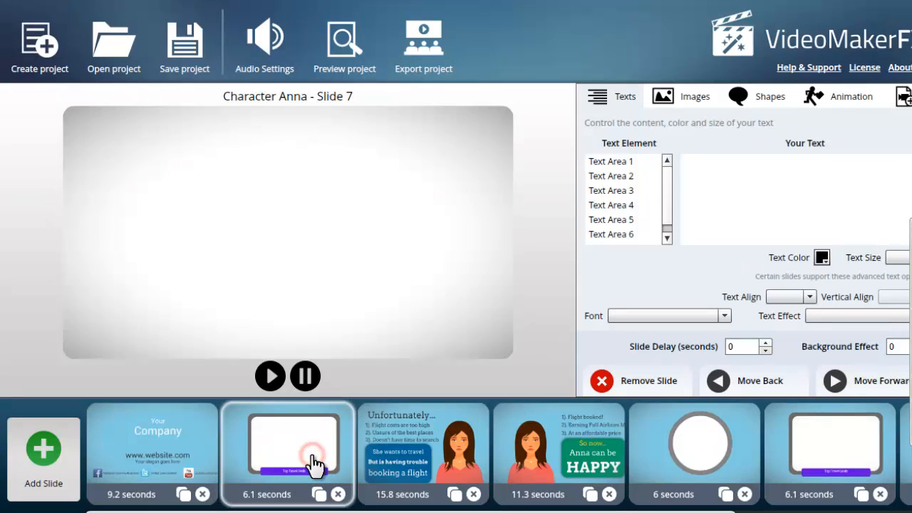
{"action": "left_click", "coordinate": [632, 166]}
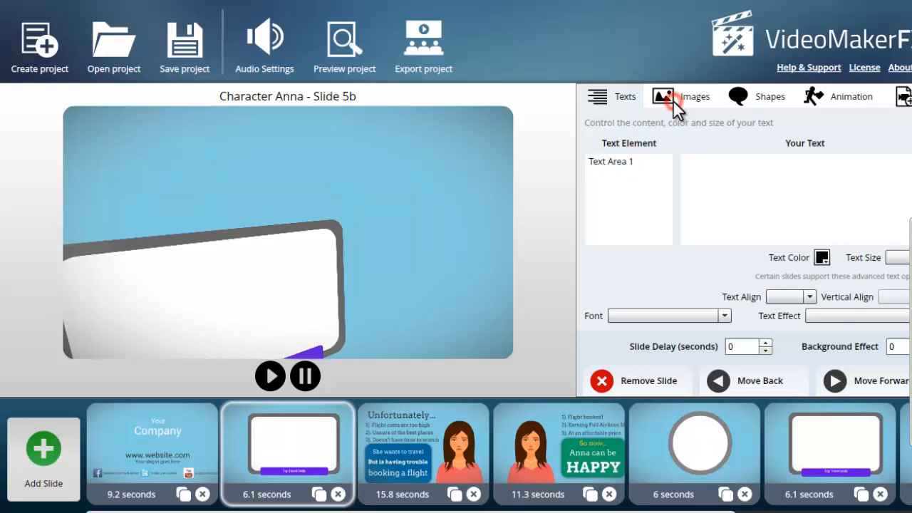
{"action": "left_click", "coordinate": [673, 100]}
{"action": "left_click", "coordinate": [624, 180]}
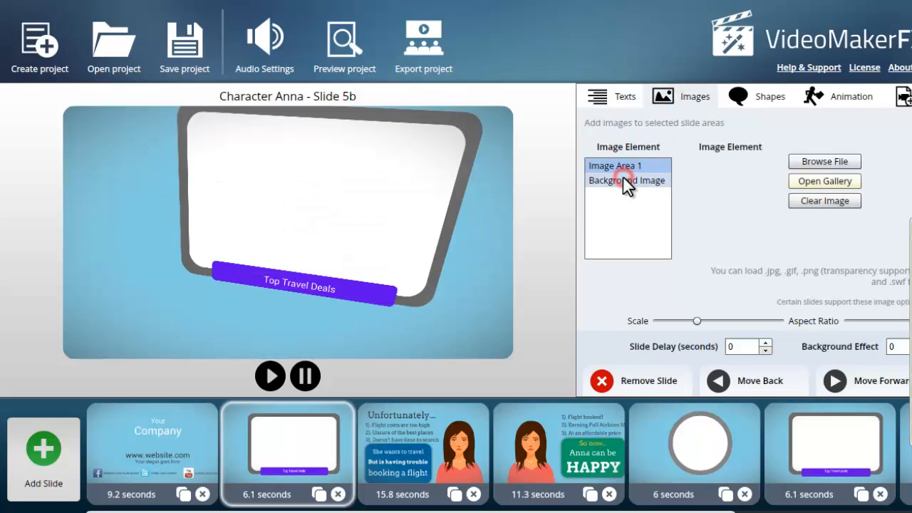
- Examine Image Area 1 of Slide 5b and the slide's video clip options
{"action": "left_click", "coordinate": [622, 166]}
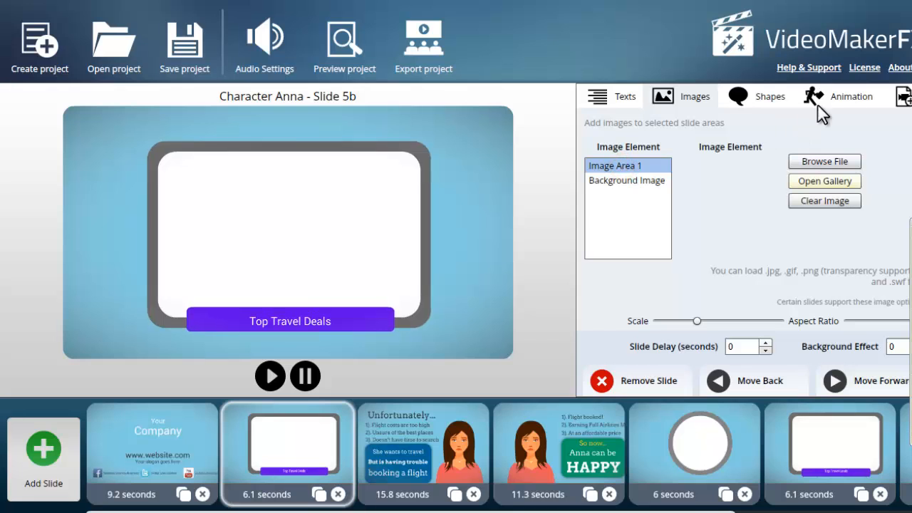
{"action": "left_click", "coordinate": [905, 100]}
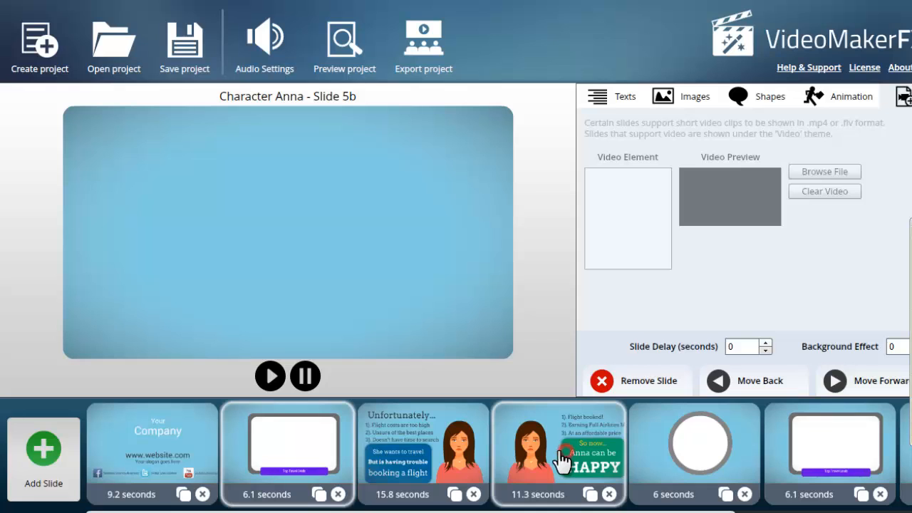
- Move the "Anna can be HAPPY" slide ahead of the "Unfortunately..." slide in the project and open it
{"action": "left_click_drag", "start_coordinate": [564, 457], "coordinate": [396, 454]}
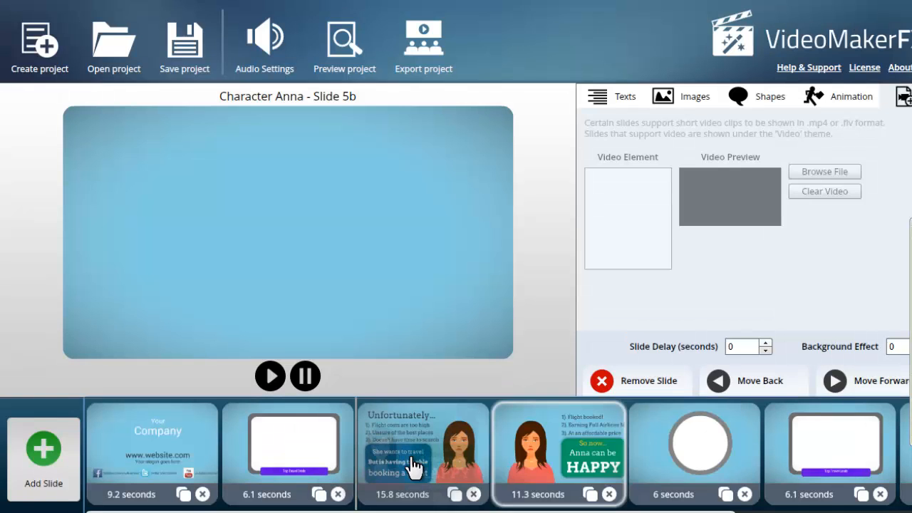
{"action": "left_click", "coordinate": [437, 455]}
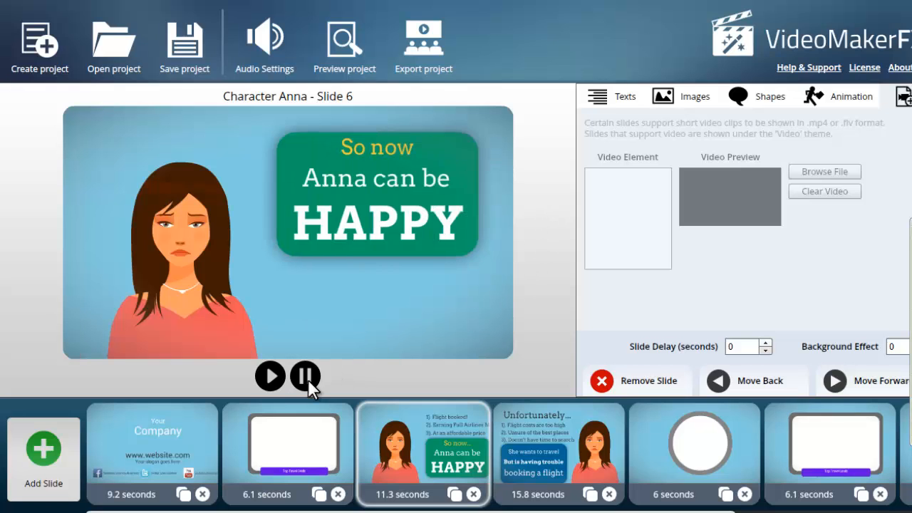
- Enable the first music track in the audio settings, choose A Better Day.mp3, and listen to a short part of it
{"action": "left_click", "coordinate": [268, 35]}
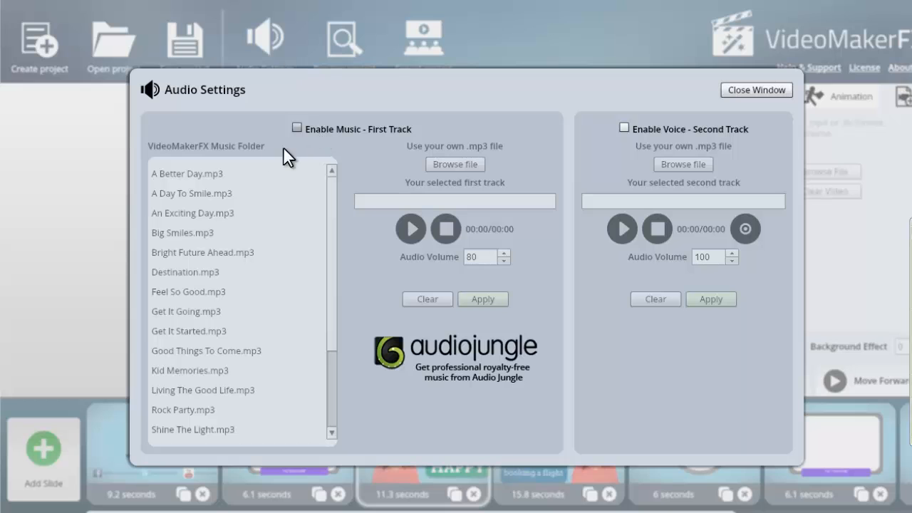
{"action": "left_click", "coordinate": [297, 128]}
{"action": "left_click", "coordinate": [228, 173]}
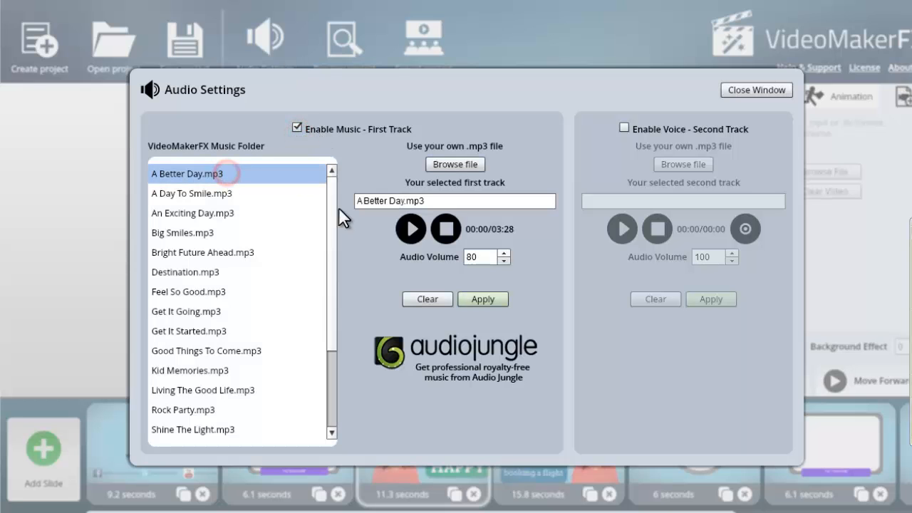
{"action": "left_click", "coordinate": [409, 235]}
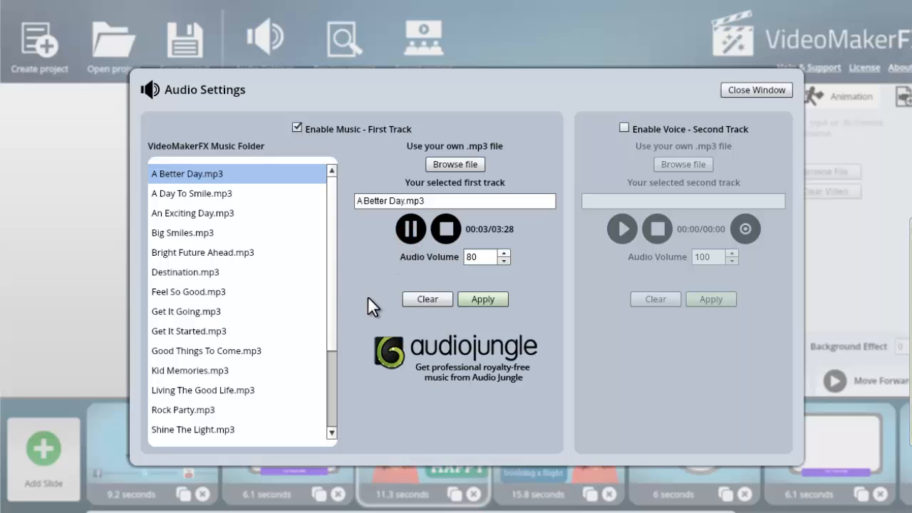
{"action": "left_click", "coordinate": [410, 229]}
- Look through the supplied music tracks, disable the first music track, and close the audio settings
{"action": "left_click", "coordinate": [328, 247]}
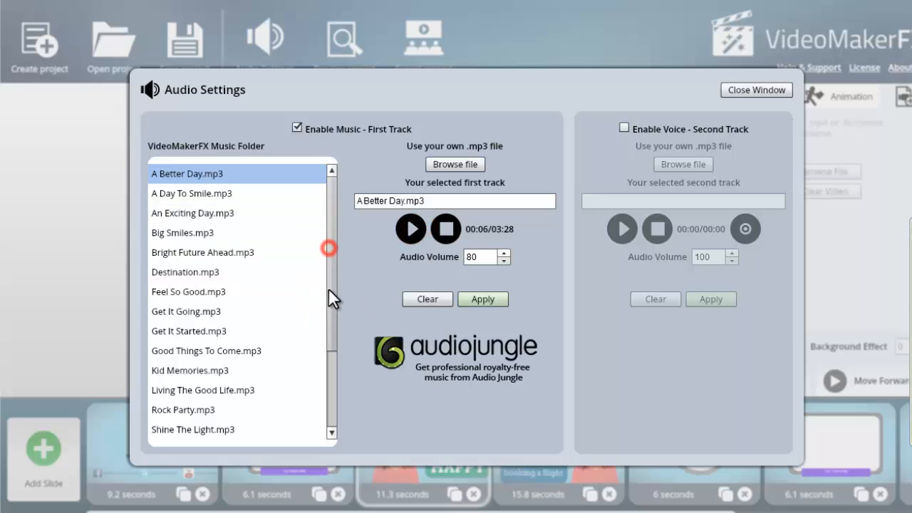
{"action": "left_click_drag", "start_coordinate": [328, 299], "coordinate": [330, 347]}
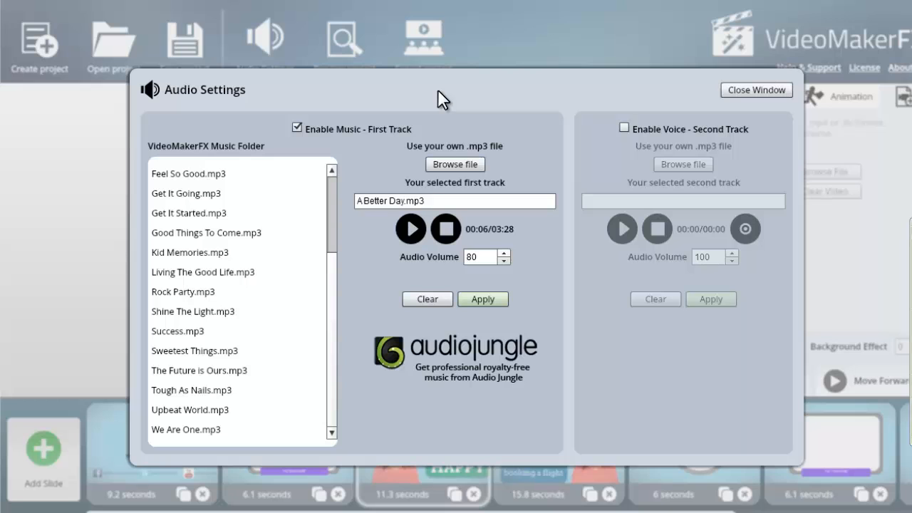
{"action": "left_click", "coordinate": [327, 269]}
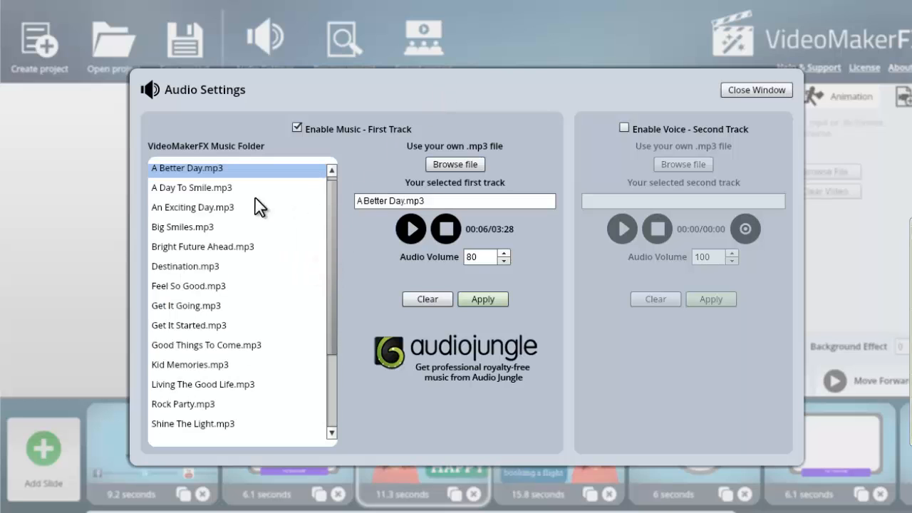
{"action": "left_click", "coordinate": [301, 127]}
{"action": "left_click", "coordinate": [756, 90]}
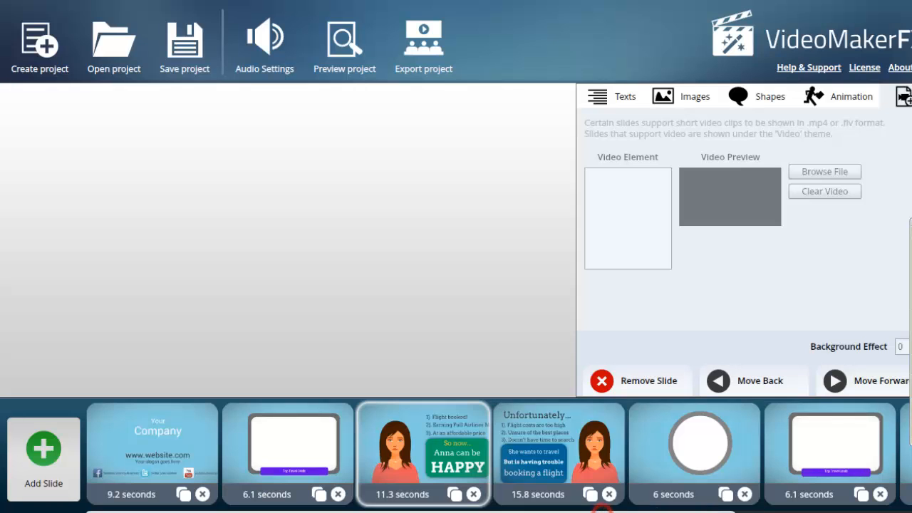
- Review the project's slides, open Slide 6 and Slide 2, and play and pause Slide 2's animation to examine it
{"action": "left_click_drag", "start_coordinate": [602, 511], "coordinate": [789, 511]}
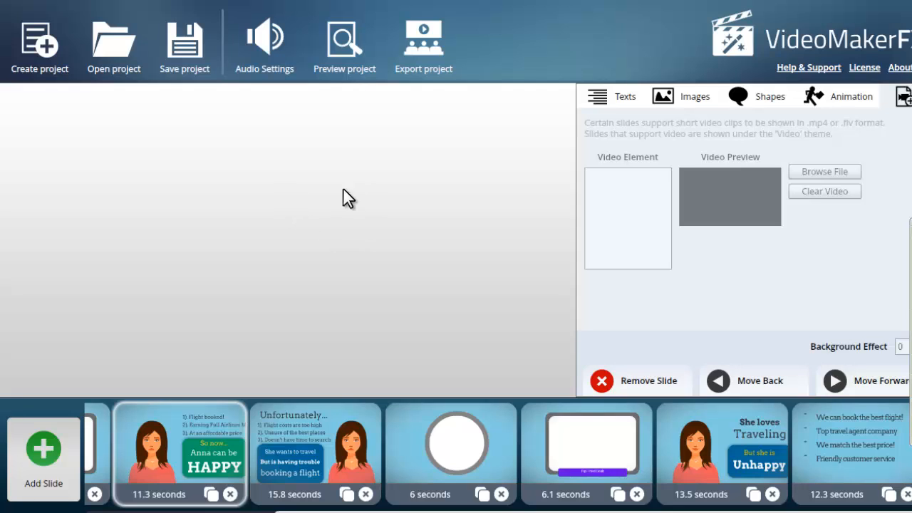
{"action": "left_click", "coordinate": [207, 440]}
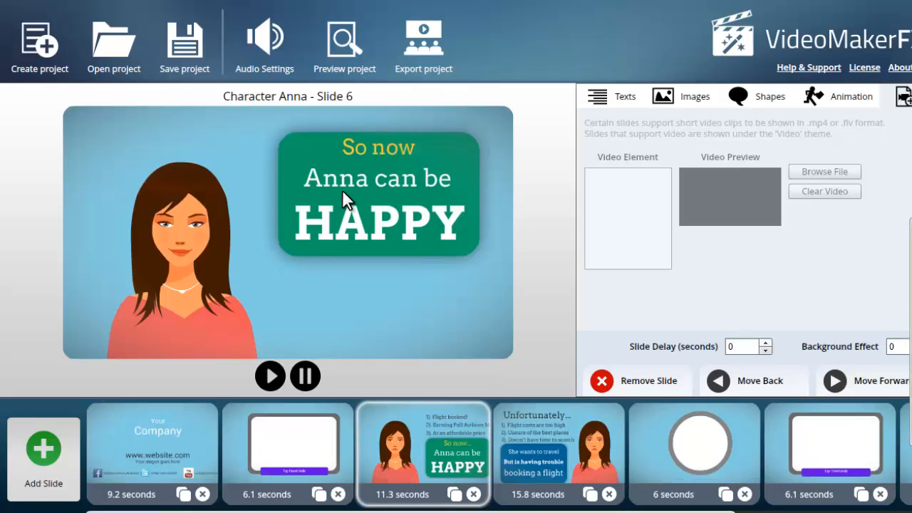
{"action": "left_click", "coordinate": [530, 449]}
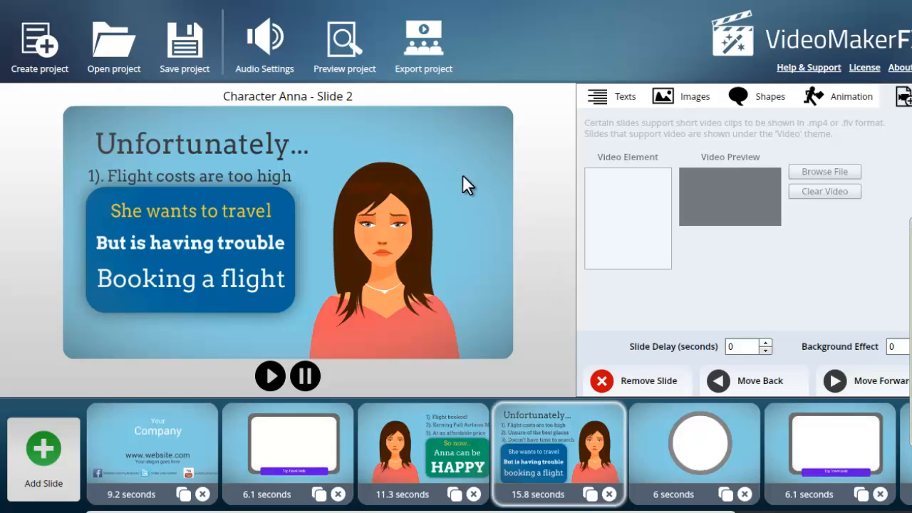
{"action": "left_click", "coordinate": [277, 383]}
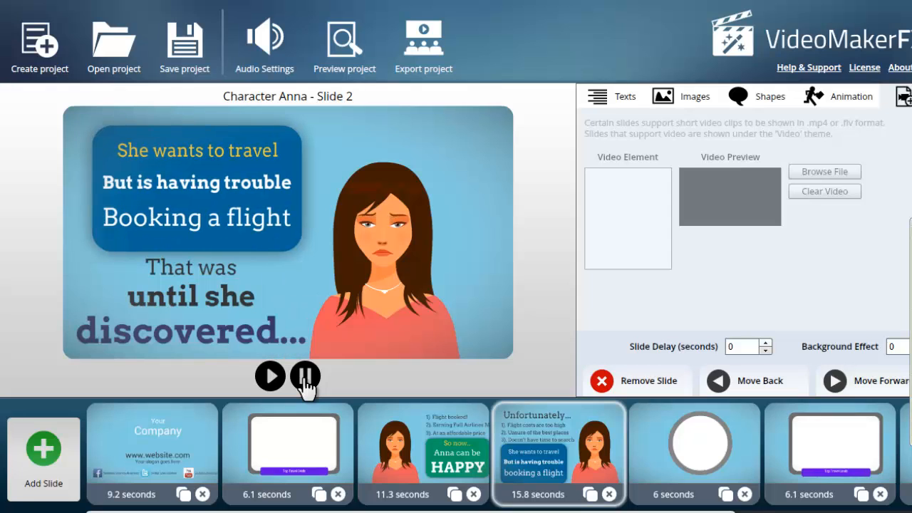
{"action": "left_click", "coordinate": [304, 378]}
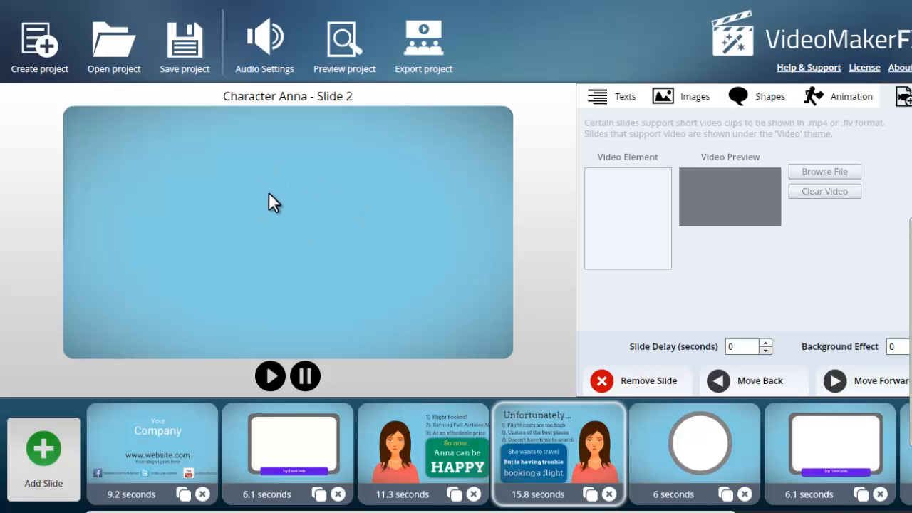
{"action": "left_click", "coordinate": [271, 378]}
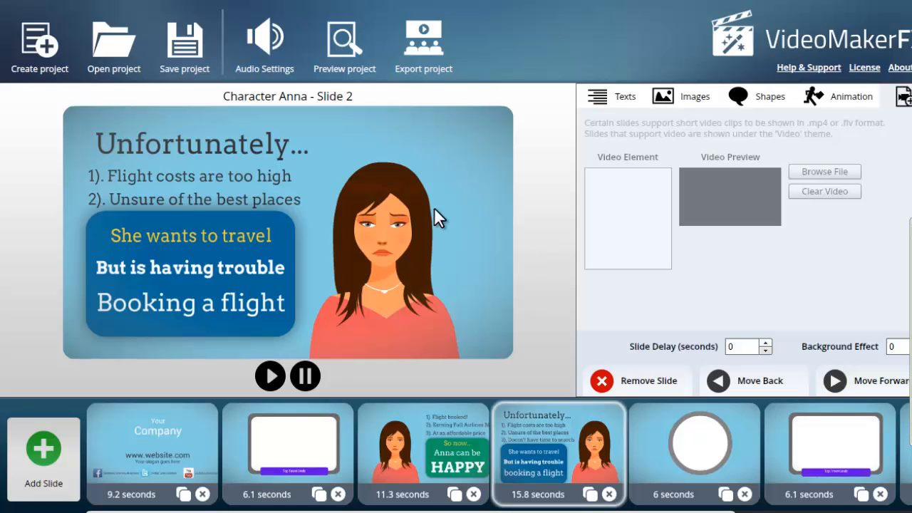
- Browse the available slide themes and examine the layouts of Lower Third II and Googla Search I
{"action": "left_click", "coordinate": [51, 447]}
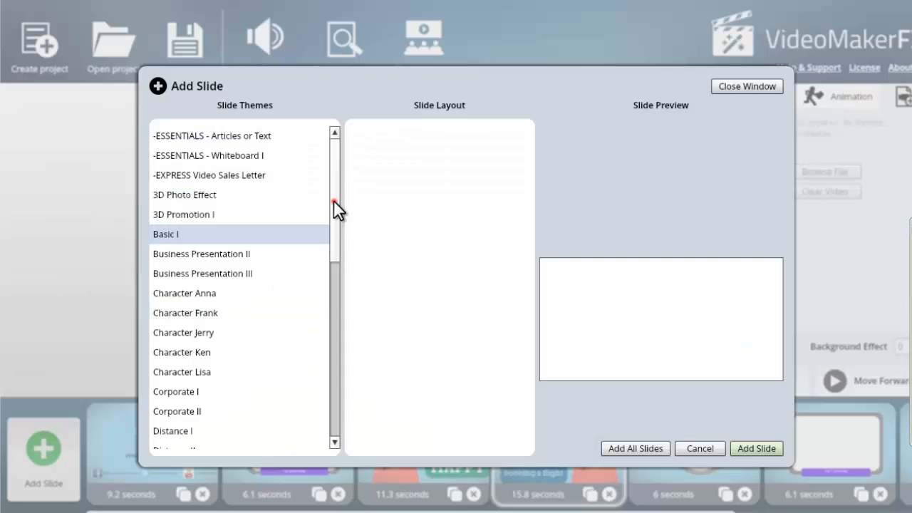
{"action": "left_click_drag", "start_coordinate": [333, 200], "coordinate": [334, 395]}
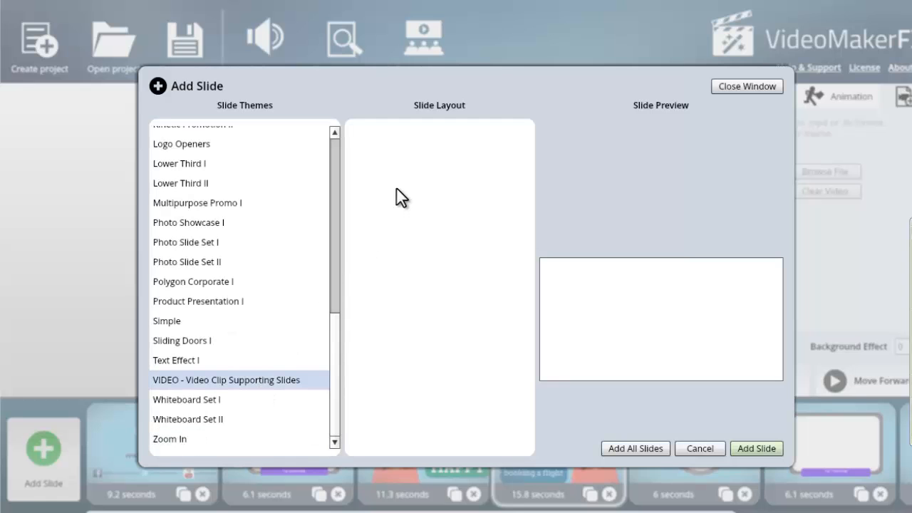
{"action": "left_click", "coordinate": [217, 183]}
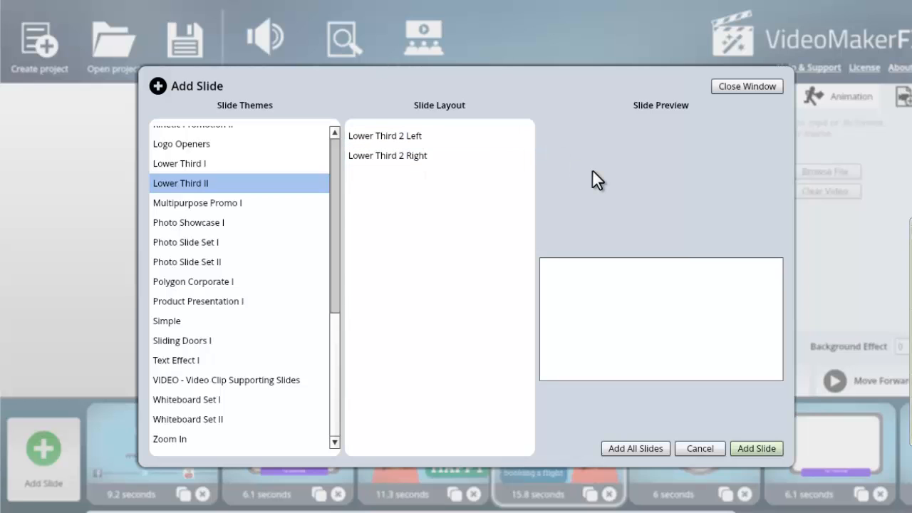
{"action": "mouse_move", "coordinate": [331, 362]}
{"action": "left_mouse_down"}
{"action": "mouse_move", "coordinate": [342, 152]}
{"action": "mouse_move", "coordinate": [330, 407]}
{"action": "left_mouse_up"}
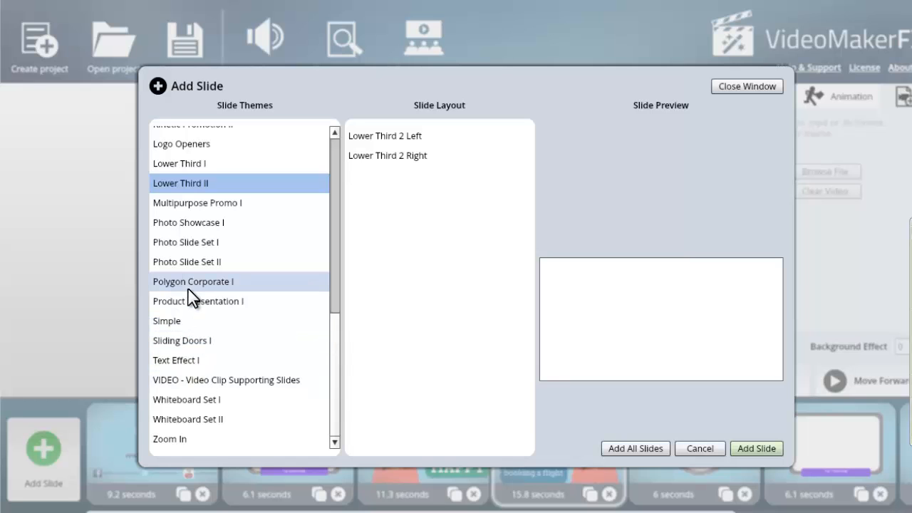
{"action": "scroll", "coordinate": [192, 298], "scroll_direction": "up", "scroll_amount": 2}
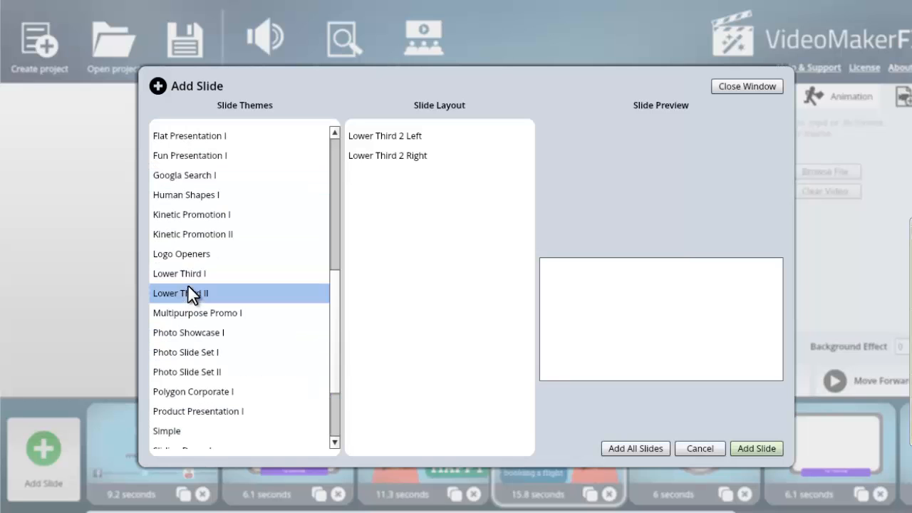
{"action": "left_click", "coordinate": [186, 183]}
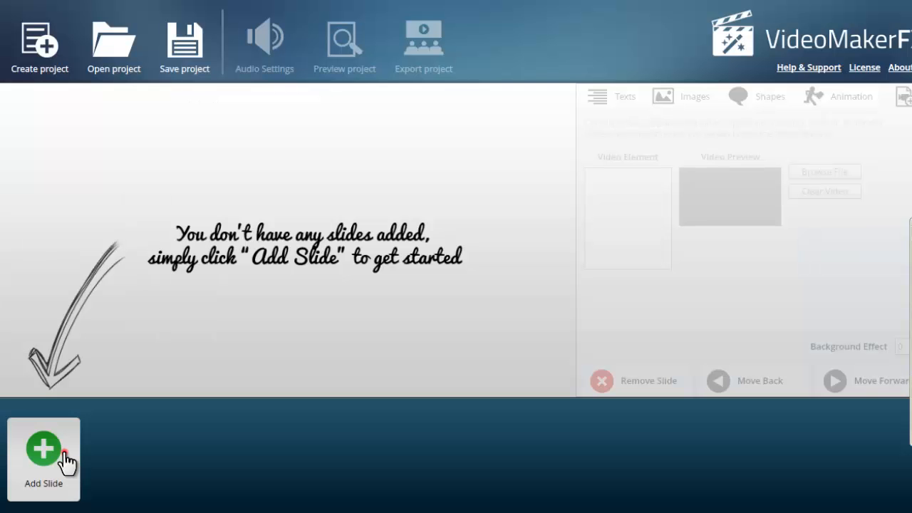
- Add all slides of the Googla Search I theme to the empty project
{"action": "left_click", "coordinate": [63, 452]}
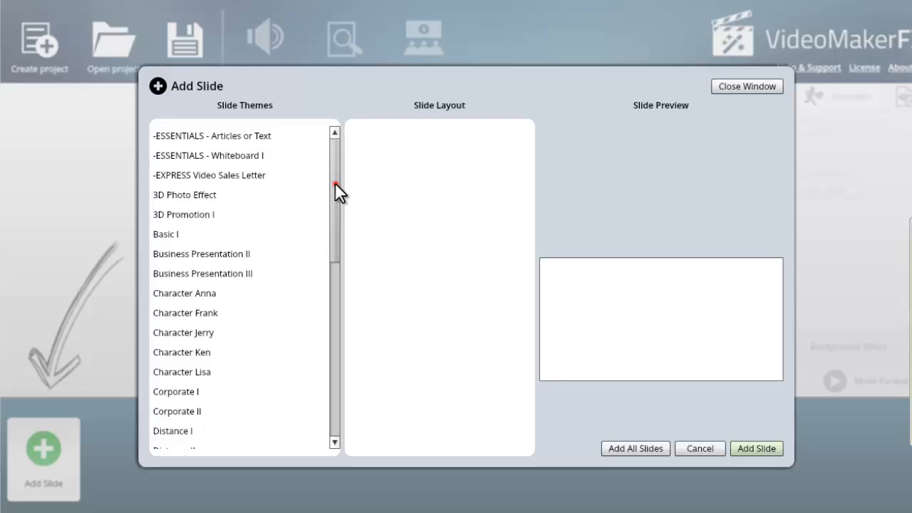
{"action": "left_click", "coordinate": [335, 182]}
{"action": "left_click_drag", "start_coordinate": [333, 218], "coordinate": [332, 282]}
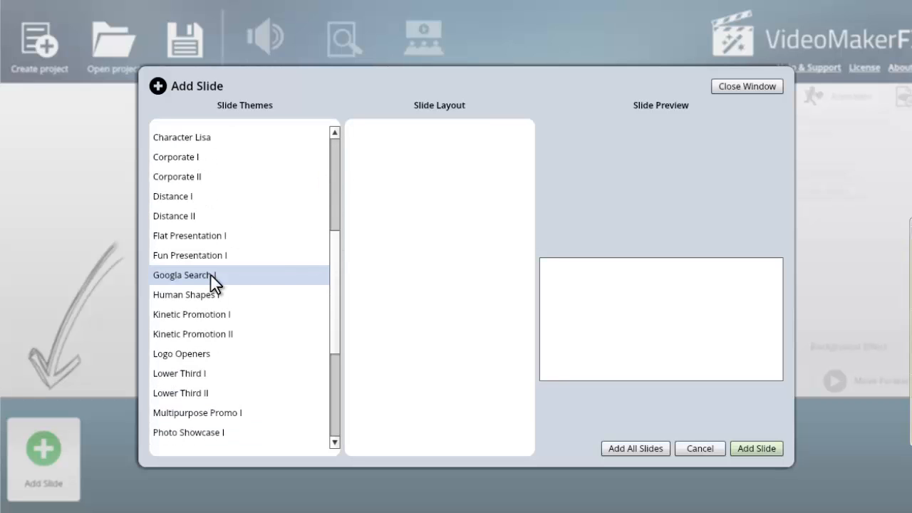
{"action": "left_click", "coordinate": [210, 275]}
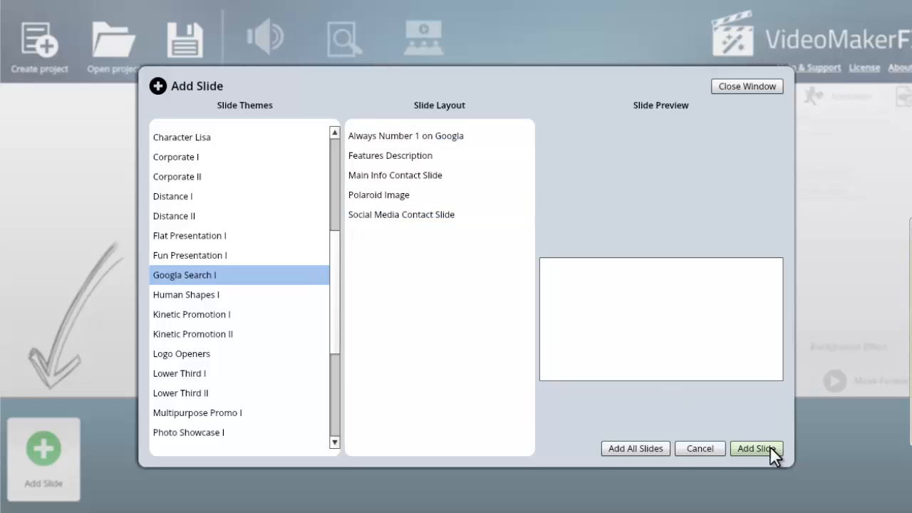
{"action": "left_click", "coordinate": [650, 447]}
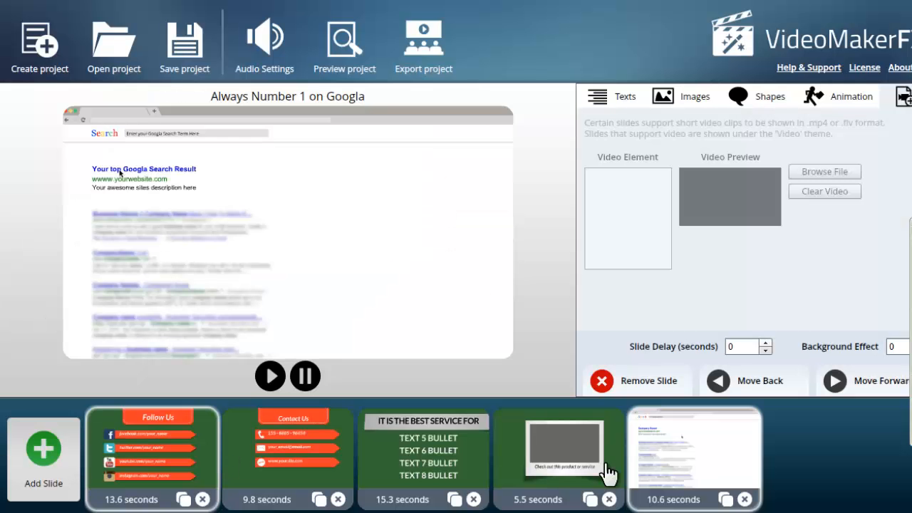
- Open the Always Number 1 on Googla slide and replace Text Area 1 with "Screeencast Coaching"
{"action": "left_click", "coordinate": [673, 476]}
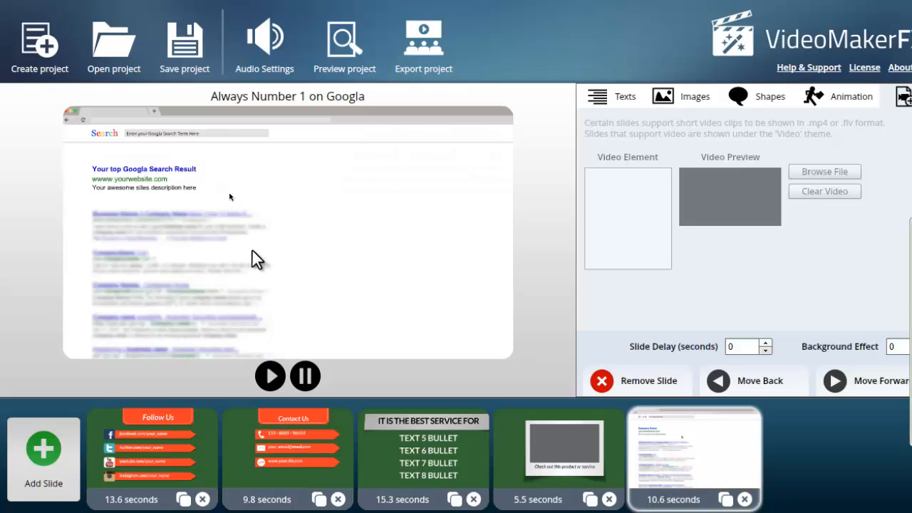
{"action": "left_click", "coordinate": [596, 98]}
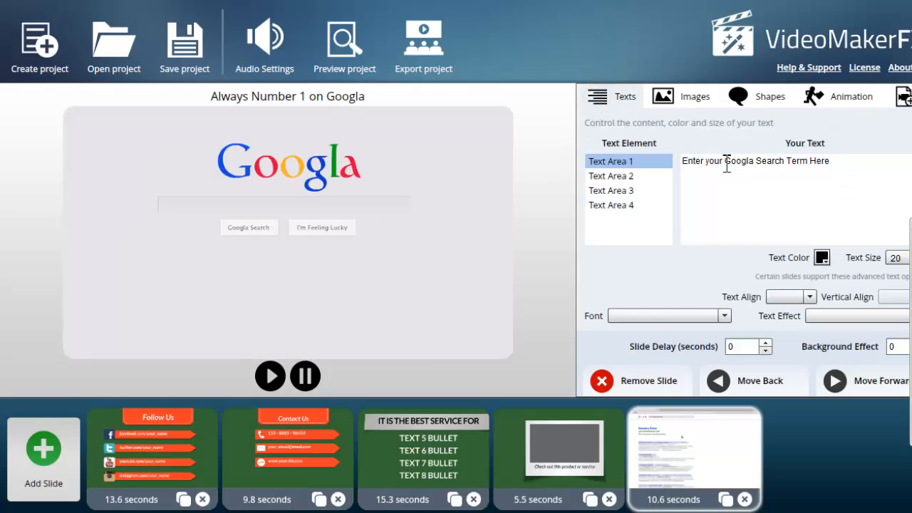
{"action": "left_click", "coordinate": [834, 161]}
{"action": "left_click_drag", "start_coordinate": [687, 161], "coordinate": [683, 161]}
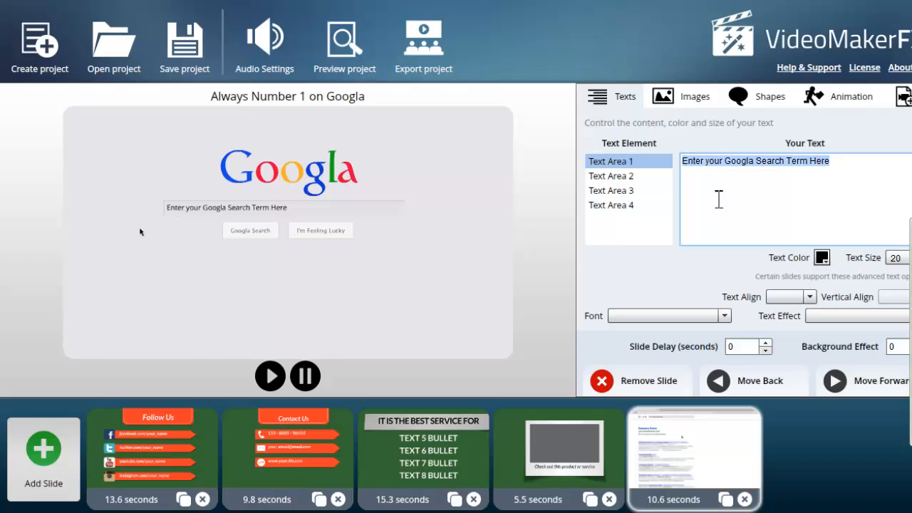
{"action": "type", "text": "Screeencas"}
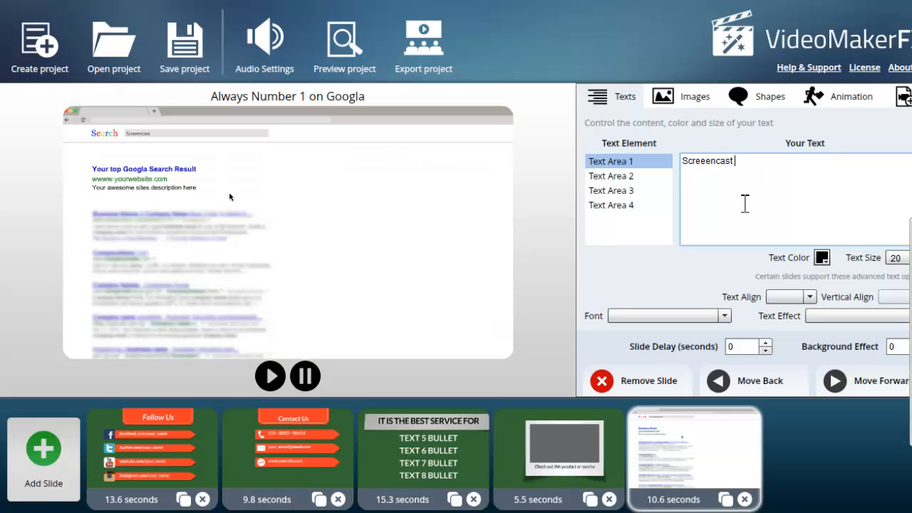
{"action": "type", "text": "t Coaching"}
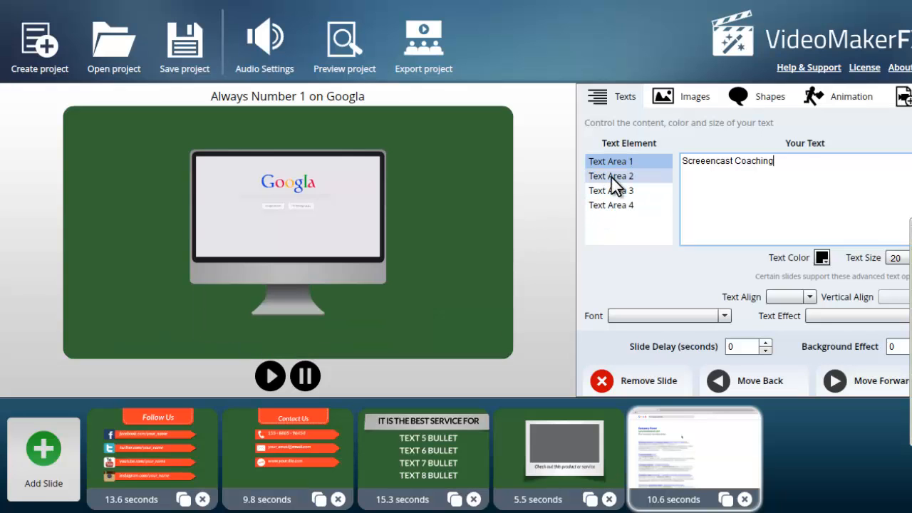
- Append "s ME" to the text of Text Area 2 on the search slide and pause its preview
{"action": "left_click", "coordinate": [611, 176]}
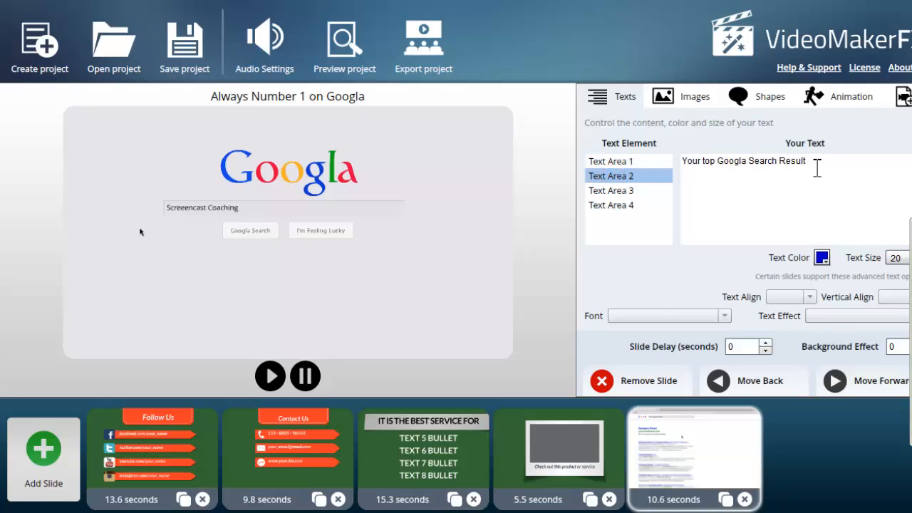
{"action": "left_click_drag", "start_coordinate": [806, 162], "coordinate": [802, 207]}
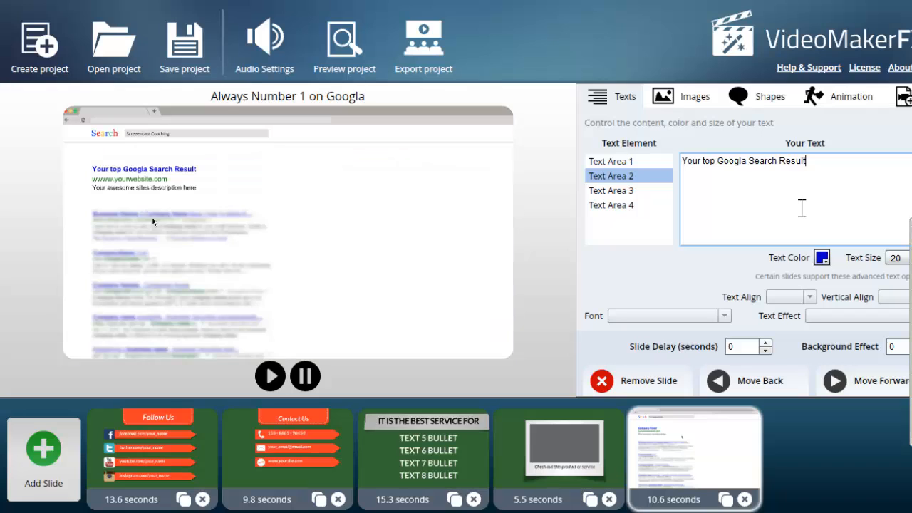
{"action": "type", "text": "s ME"}
{"action": "left_click", "coordinate": [311, 374]}
- Delete the four other Googla Search I slides, keeping only Always Number 1 on Googla
{"action": "left_click", "coordinate": [610, 499]}
{"action": "left_click", "coordinate": [473, 499]}
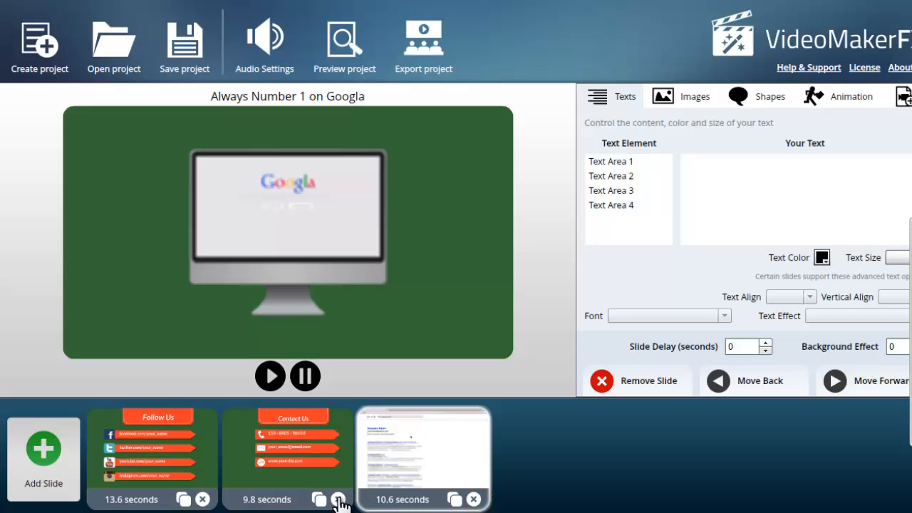
{"action": "left_click", "coordinate": [337, 499]}
{"action": "left_click", "coordinate": [203, 499]}
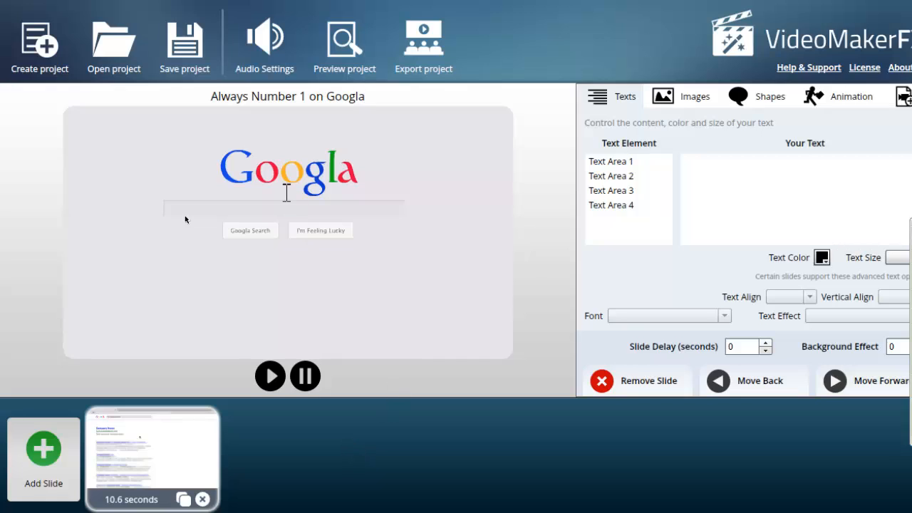
{"action": "left_click", "coordinate": [389, 449]}
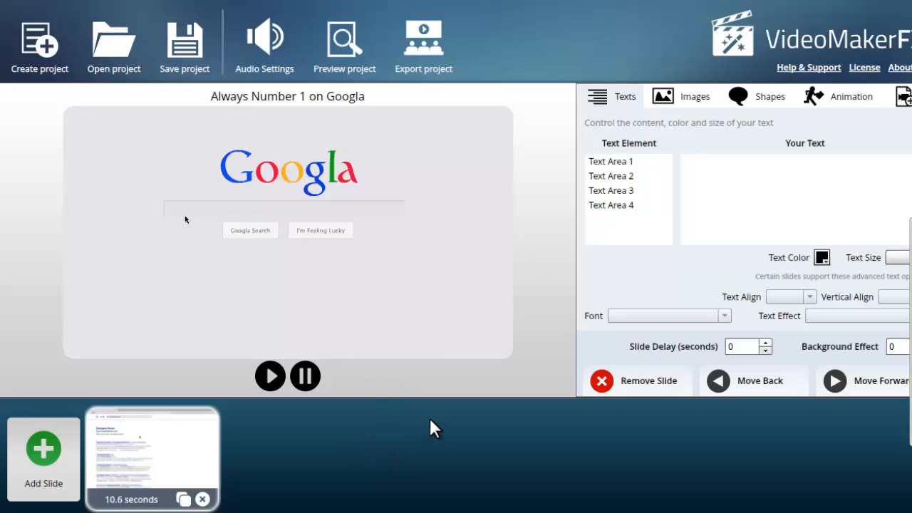